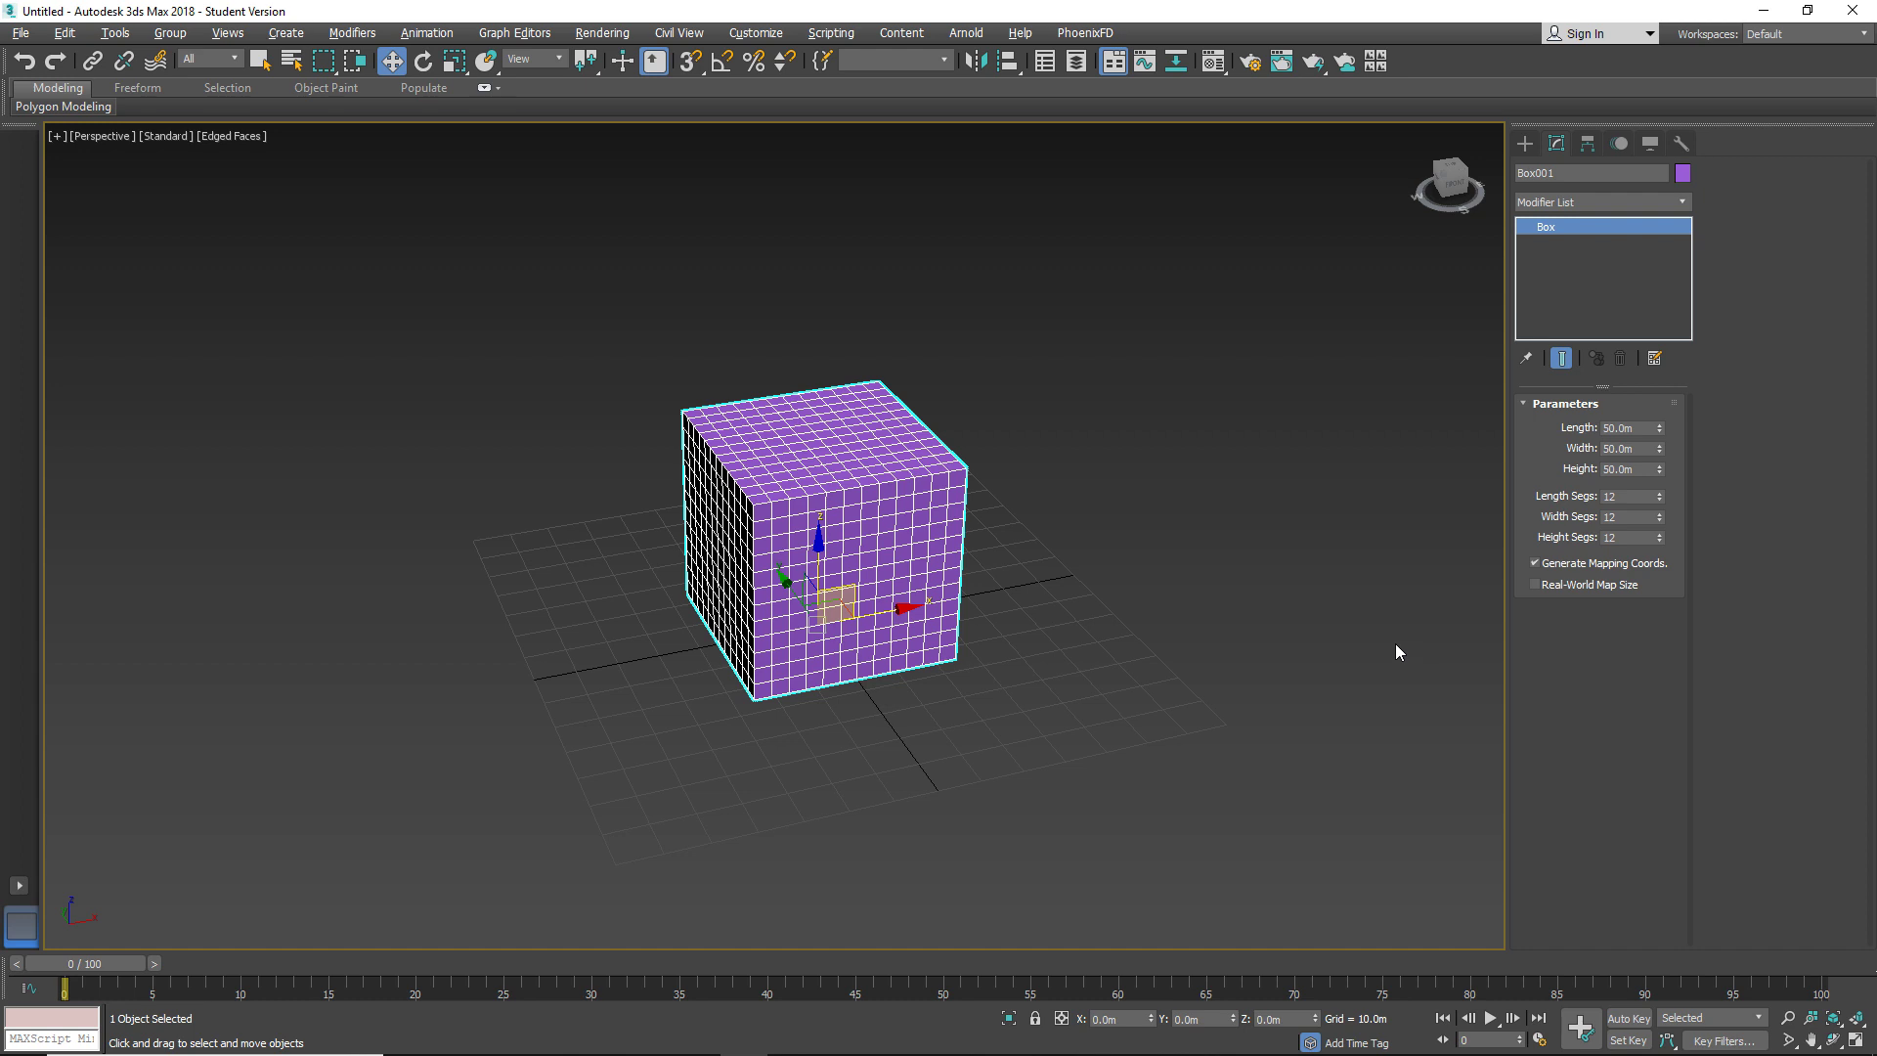
Pan the viewport to reposition the segmented purple box.
middle_drag(1070, 630, 1089, 637)
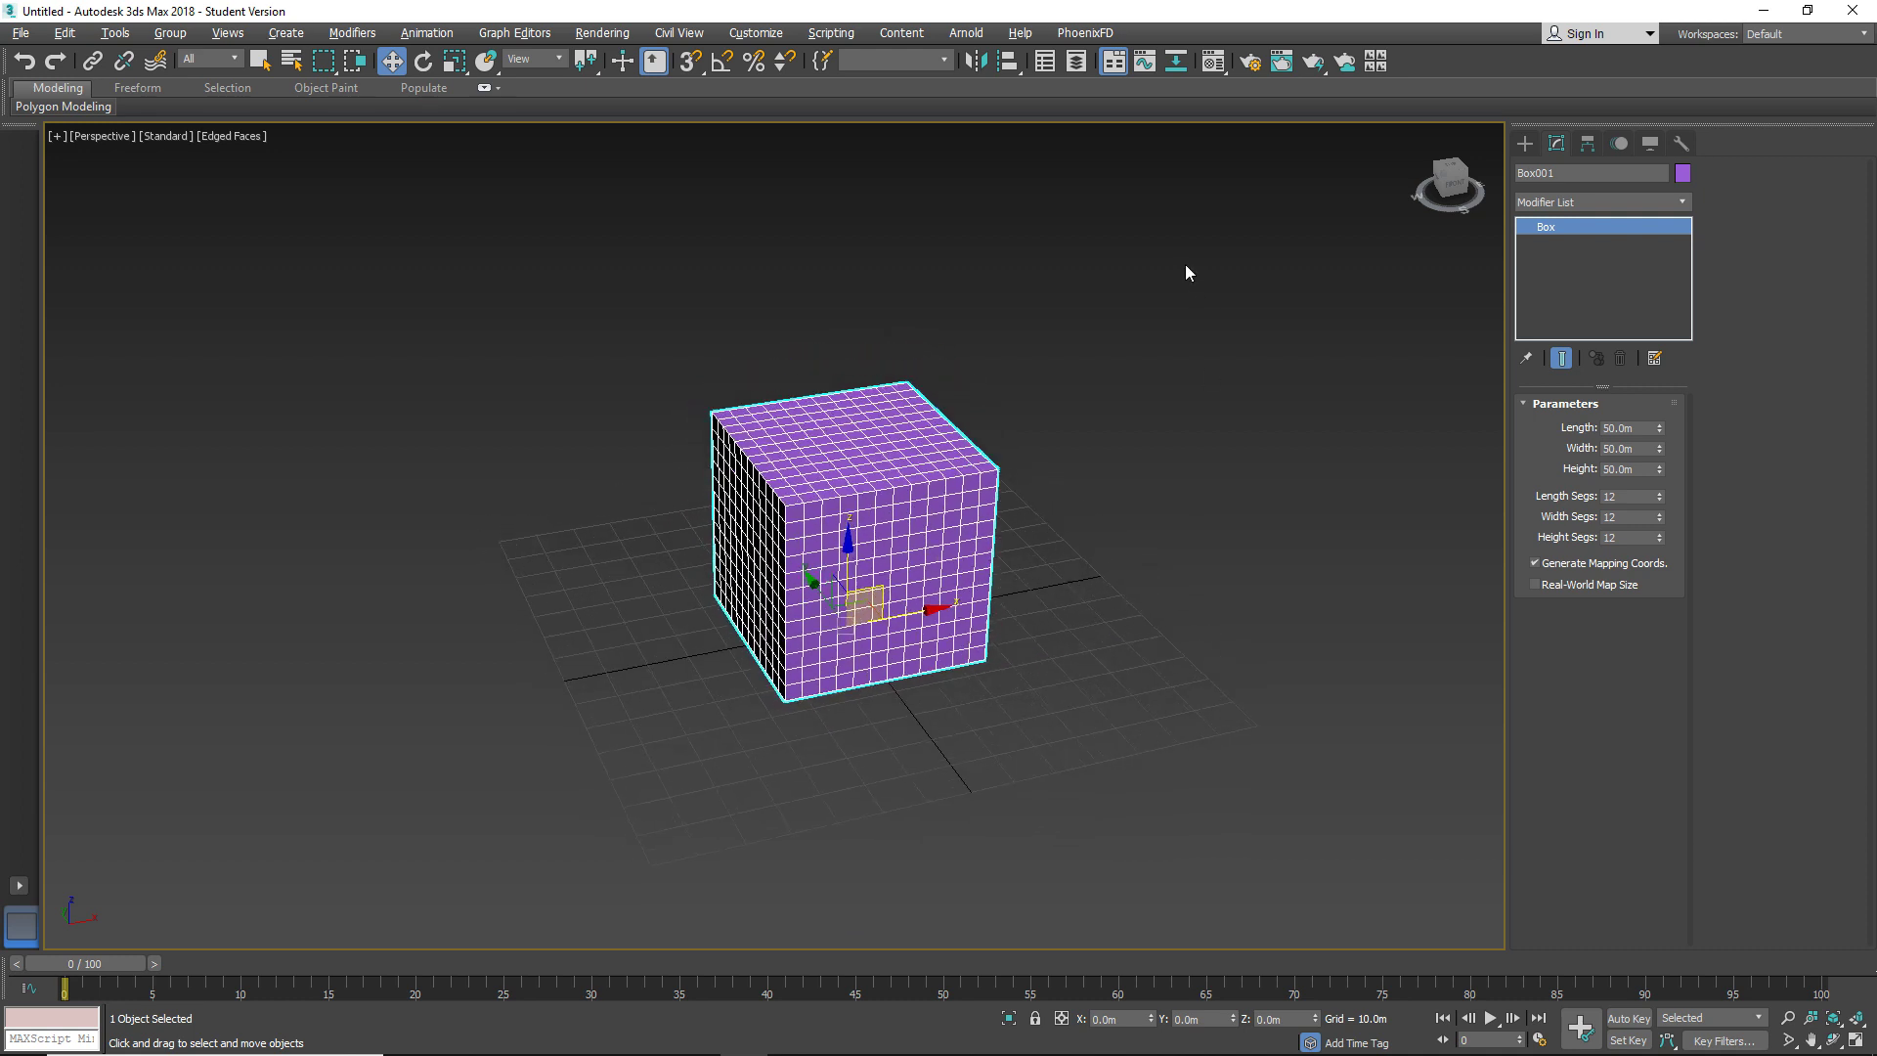
drag(1184, 262, 550, 838)
Apply a default Squeeze modifier to the purple box and inspect it in Perspective.
click(1610, 203)
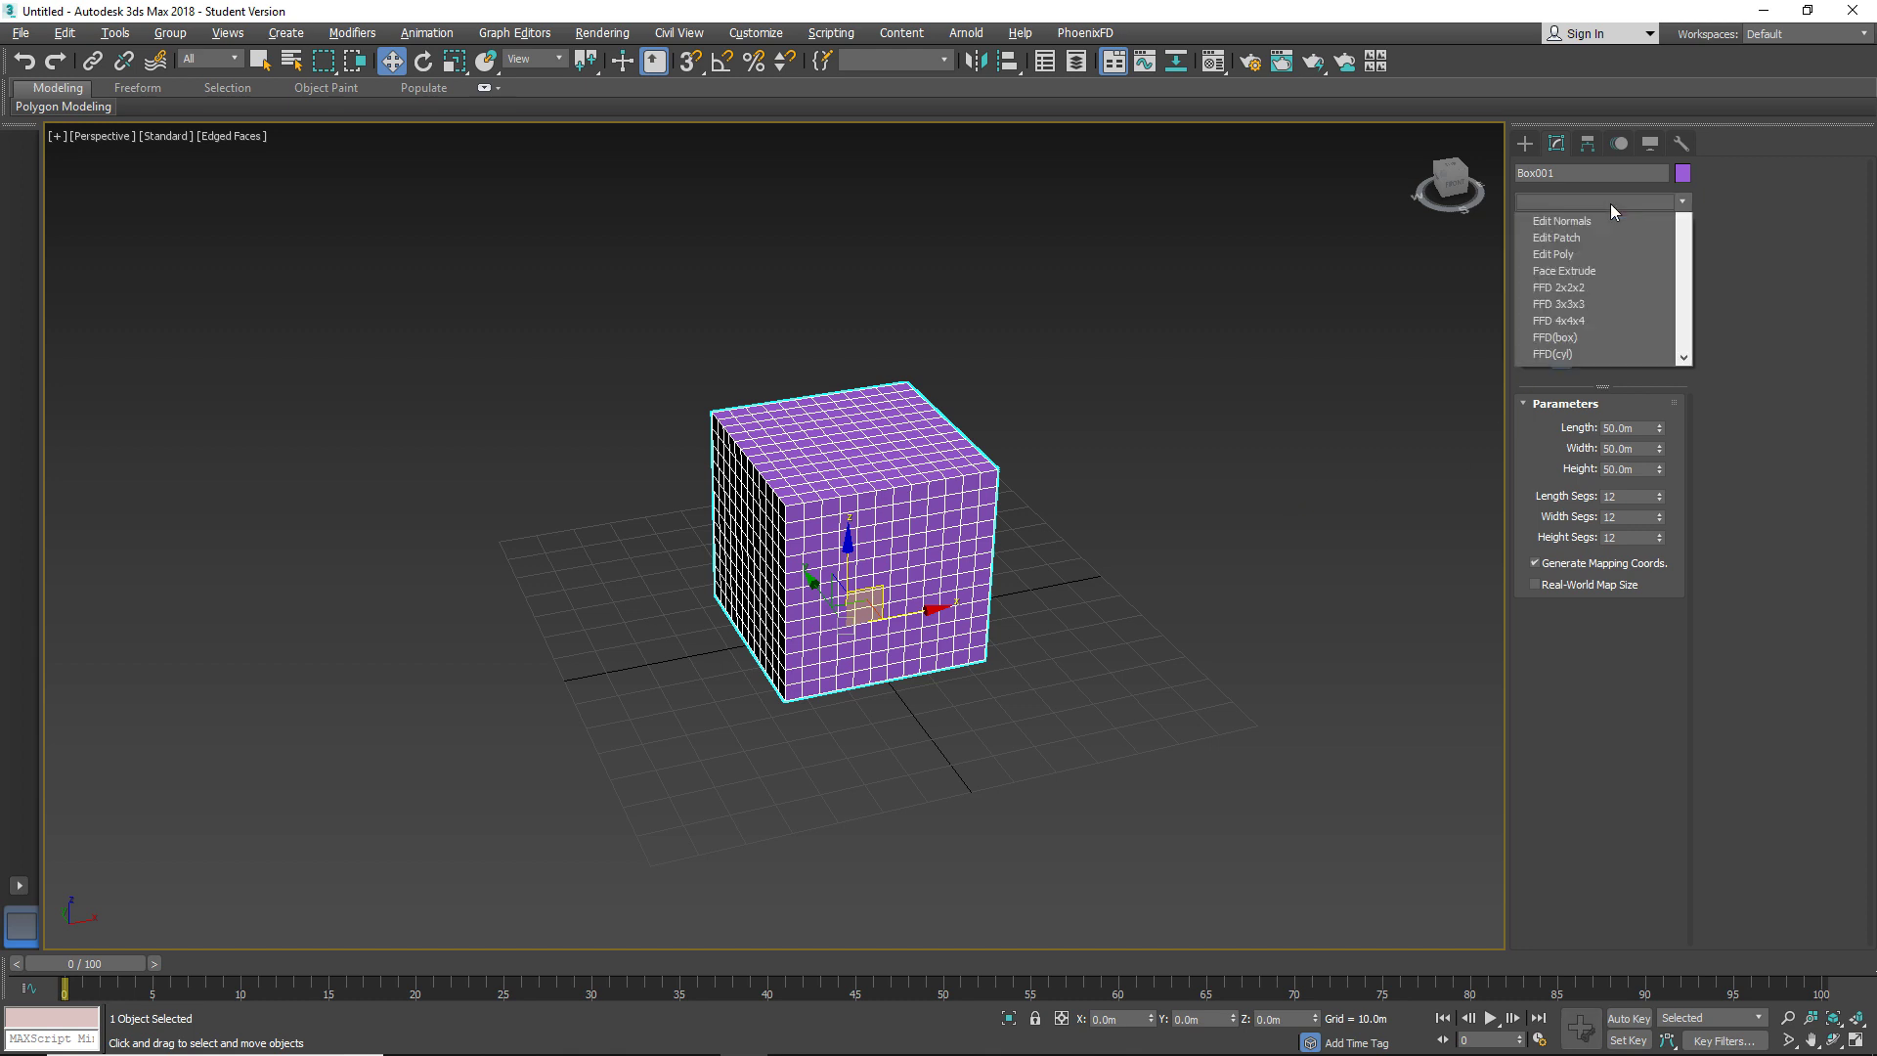
scroll(1610, 203, down, 20)
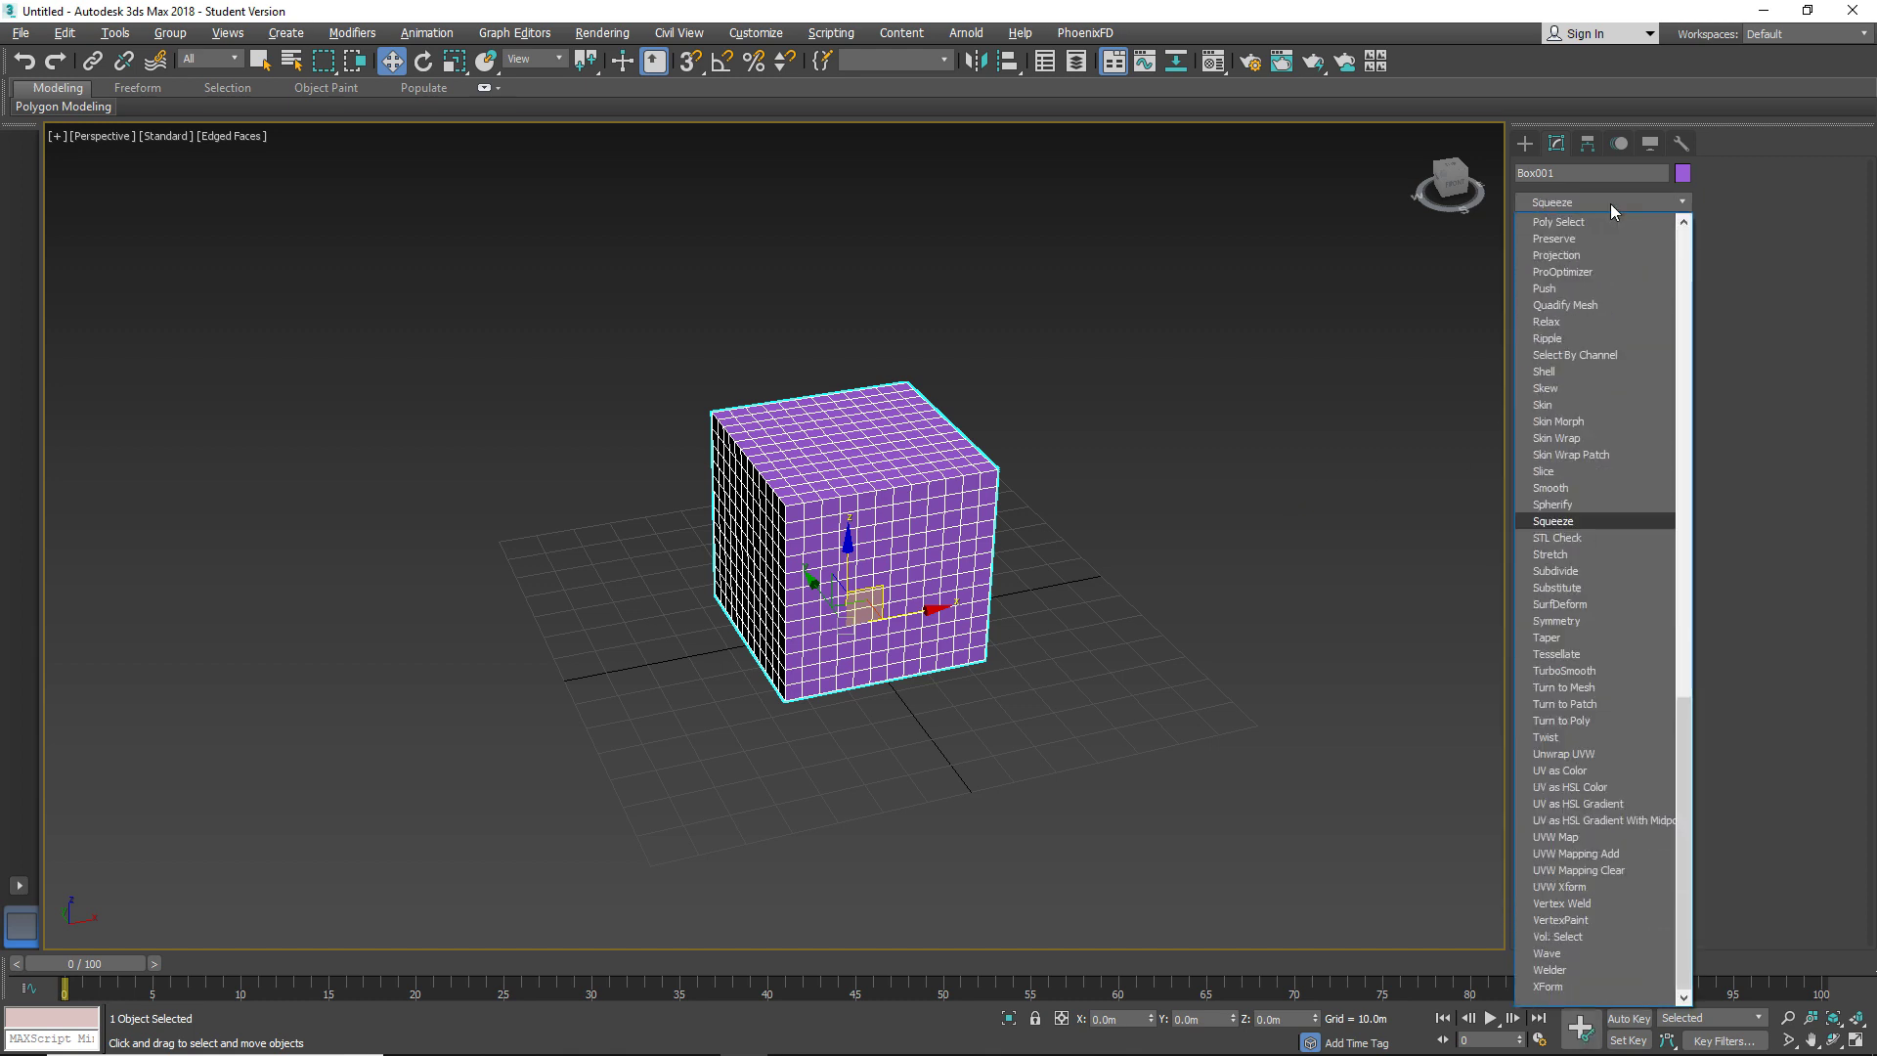
click(1587, 524)
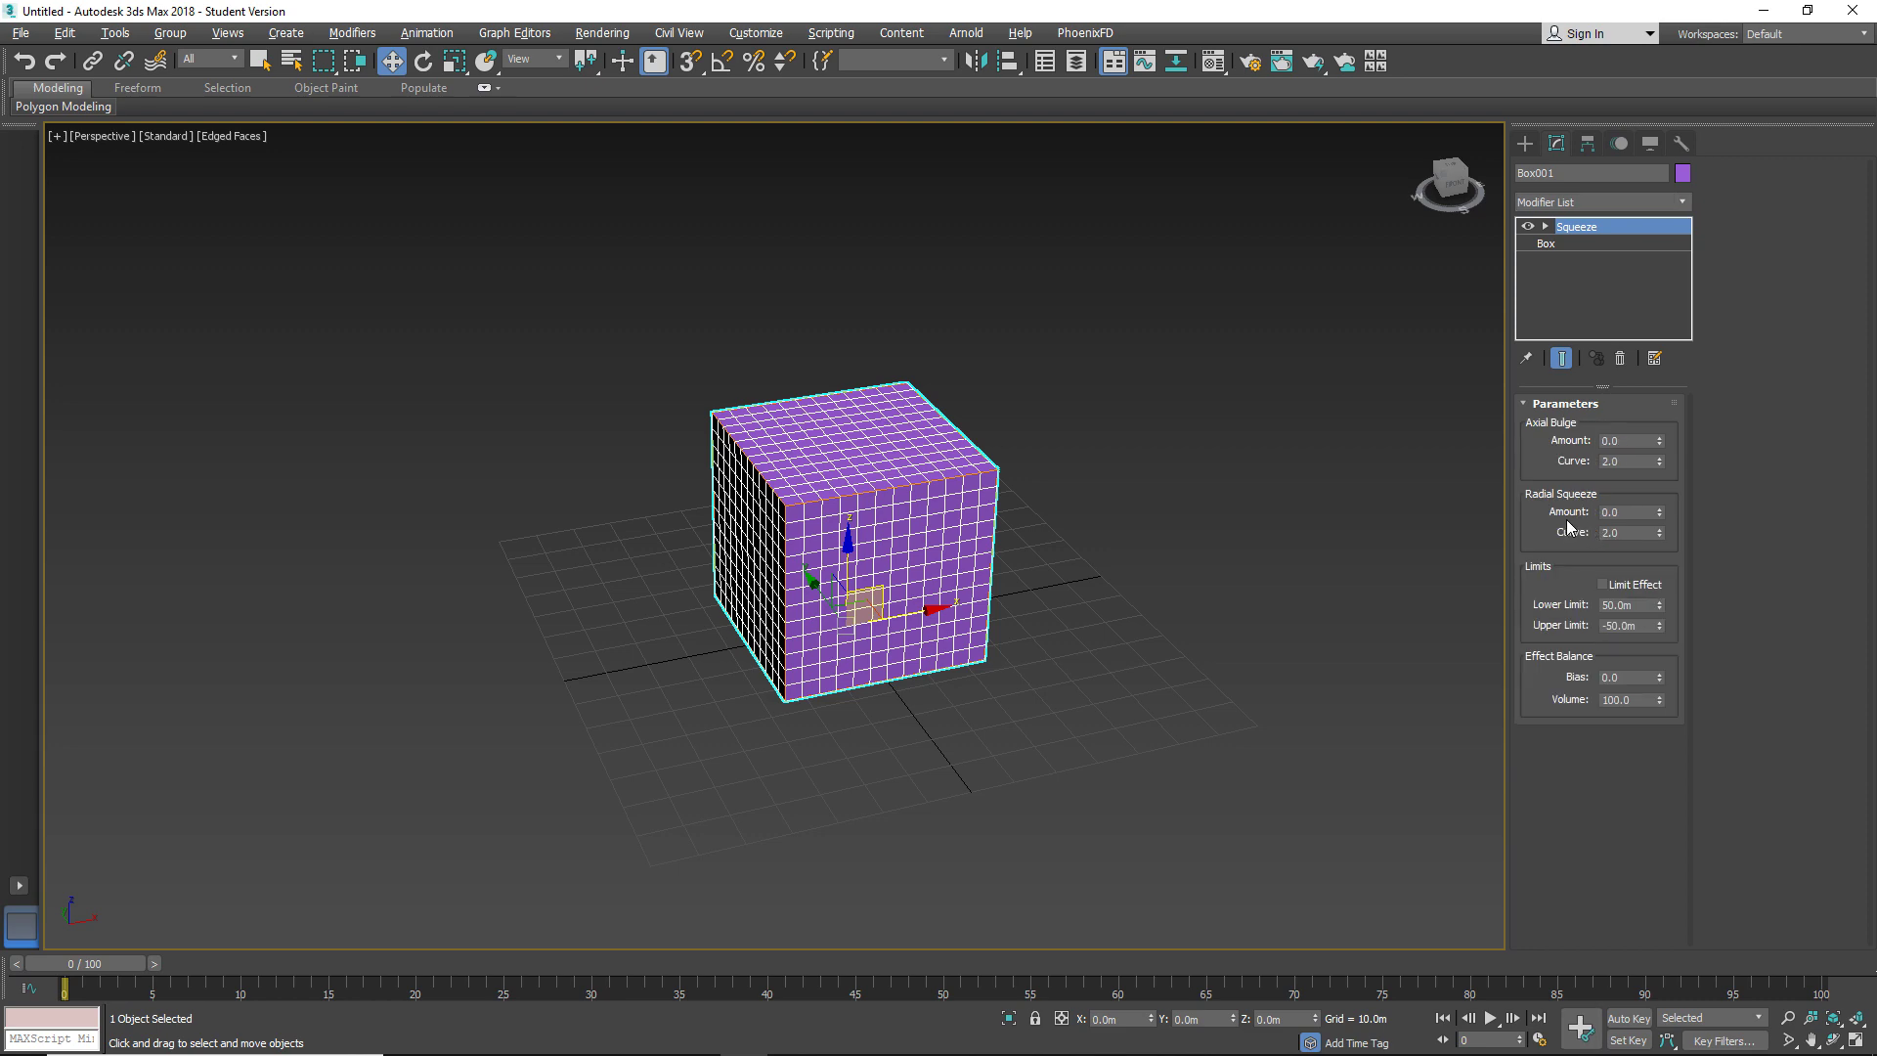
mouse_move(1035, 567)
alt+middle_down()
mouse_move(1085, 559)
mouse_move(815, 518)
mouse_move(737, 538)
mouse_move(894, 528)
mouse_move(837, 510)
mouse_move(967, 238)
alt+middle_up()
scroll(1085, 559, up, 3)
scroll(1085, 559, down, 3)
scroll(901, 514, up, 2)
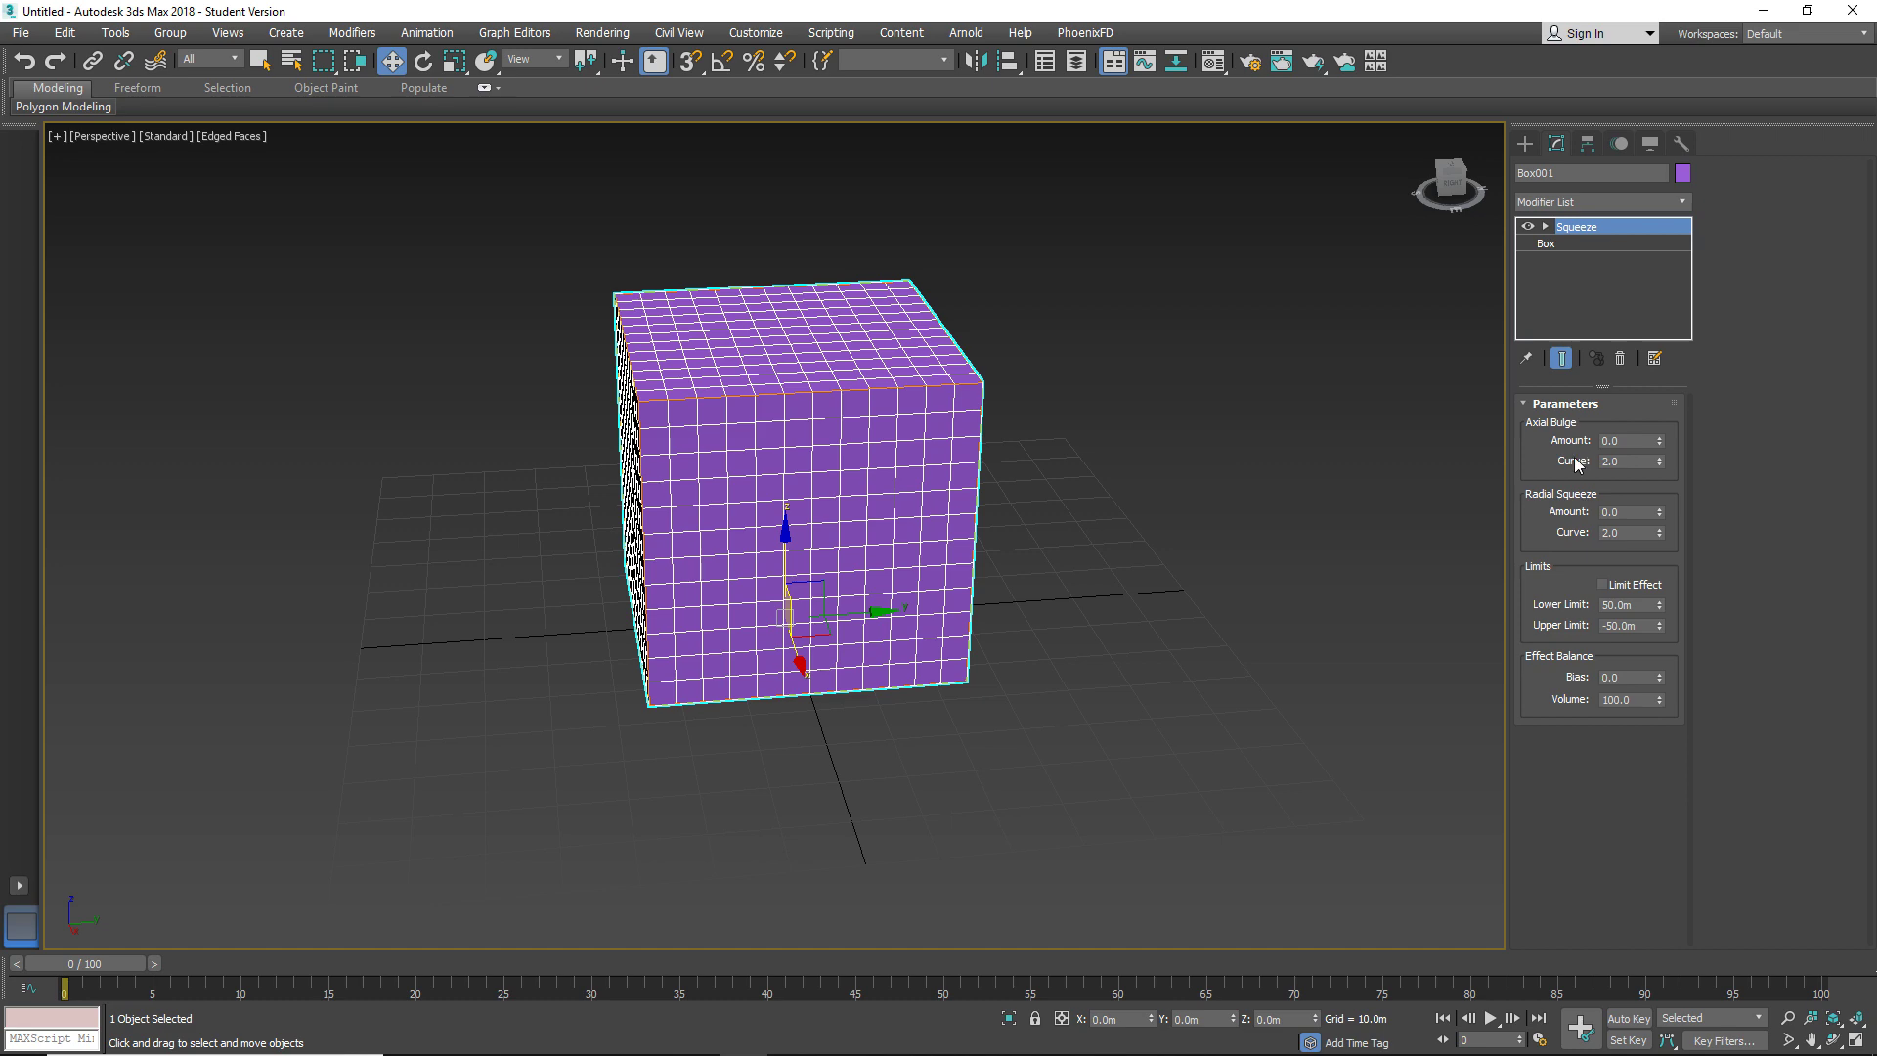
Set the Squeeze axial bulge amount to 0.44.
drag(1659, 438, 1668, 395)
mouse_move(1406, 363)
alt+middle_down()
mouse_move(1165, 448)
mouse_move(1070, 434)
mouse_move(1015, 400)
mouse_move(1082, 435)
alt+middle_up()
mouse_move(1659, 440)
mouse_down()
mouse_move(1660, 531)
mouse_move(1675, 504)
mouse_move(1647, 489)
mouse_up()
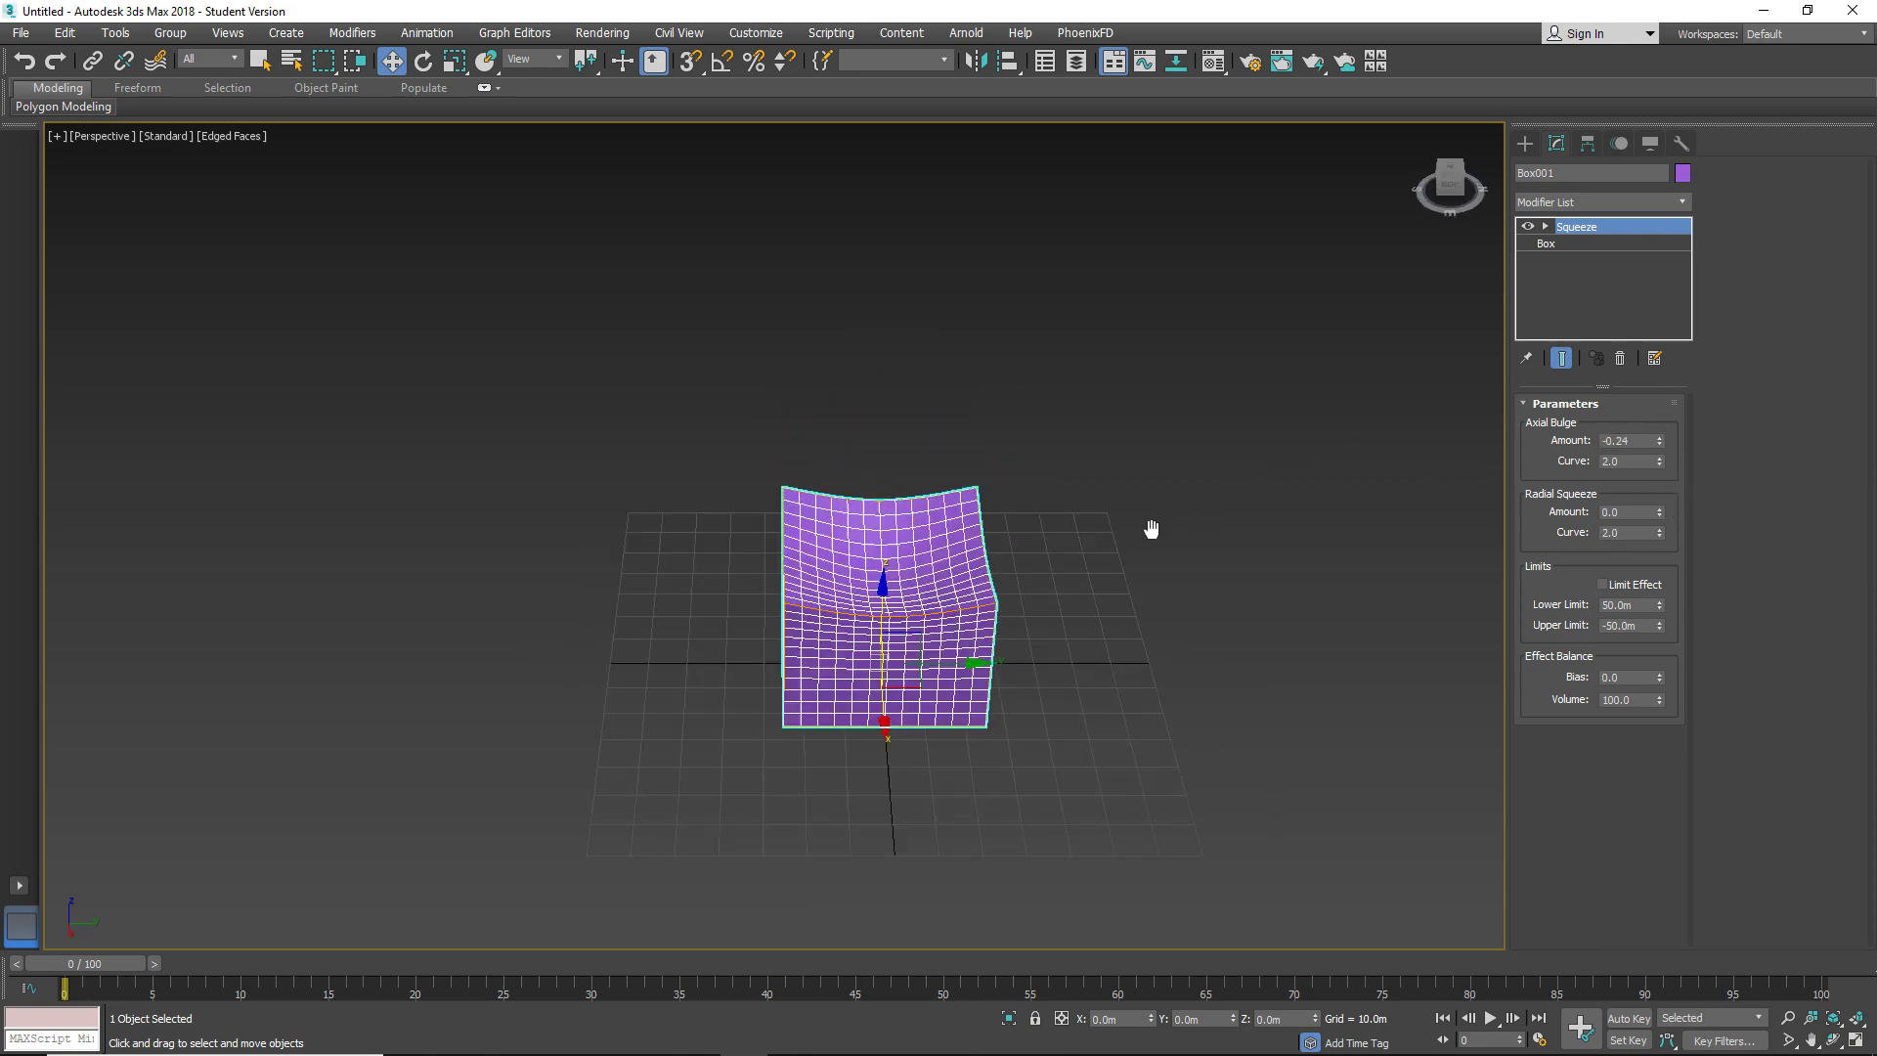
mouse_move(1148, 527)
alt+middle_down()
mouse_move(1032, 555)
mouse_move(1006, 536)
mouse_move(1065, 489)
alt+middle_up()
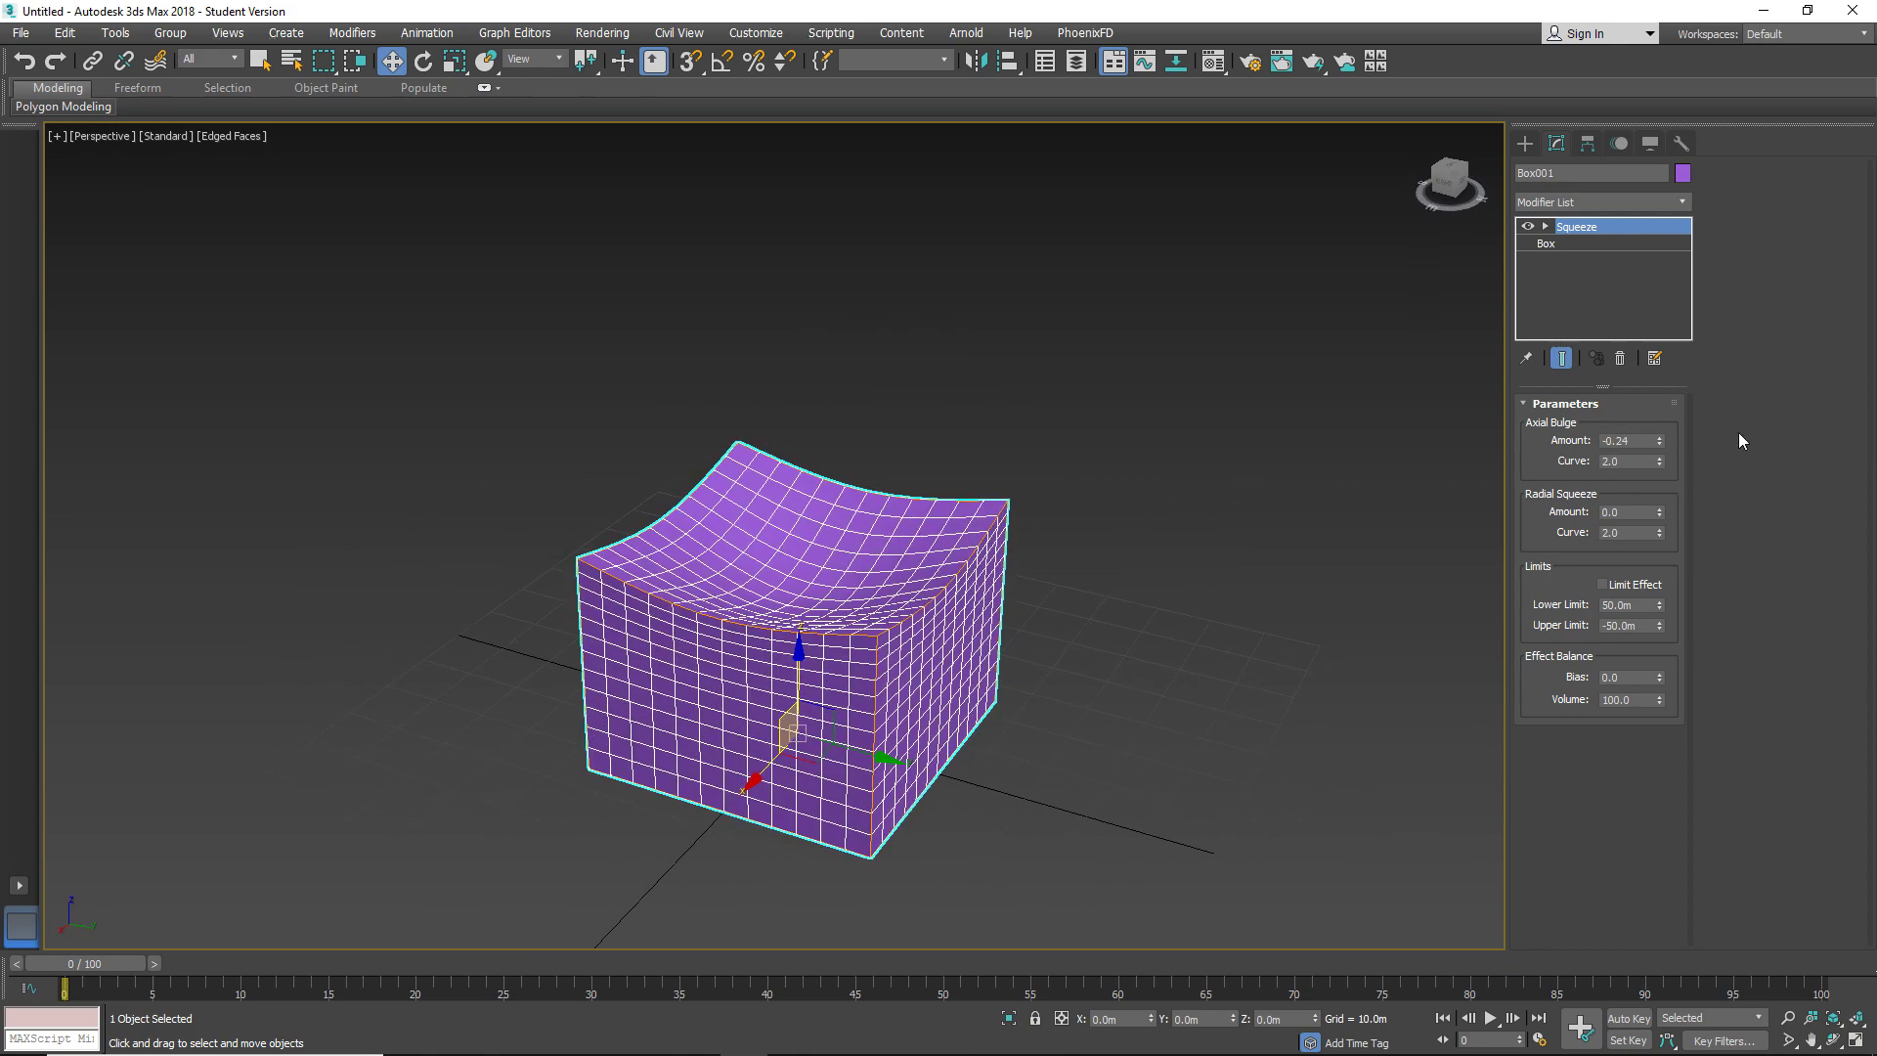
drag(1658, 441, 1658, 391)
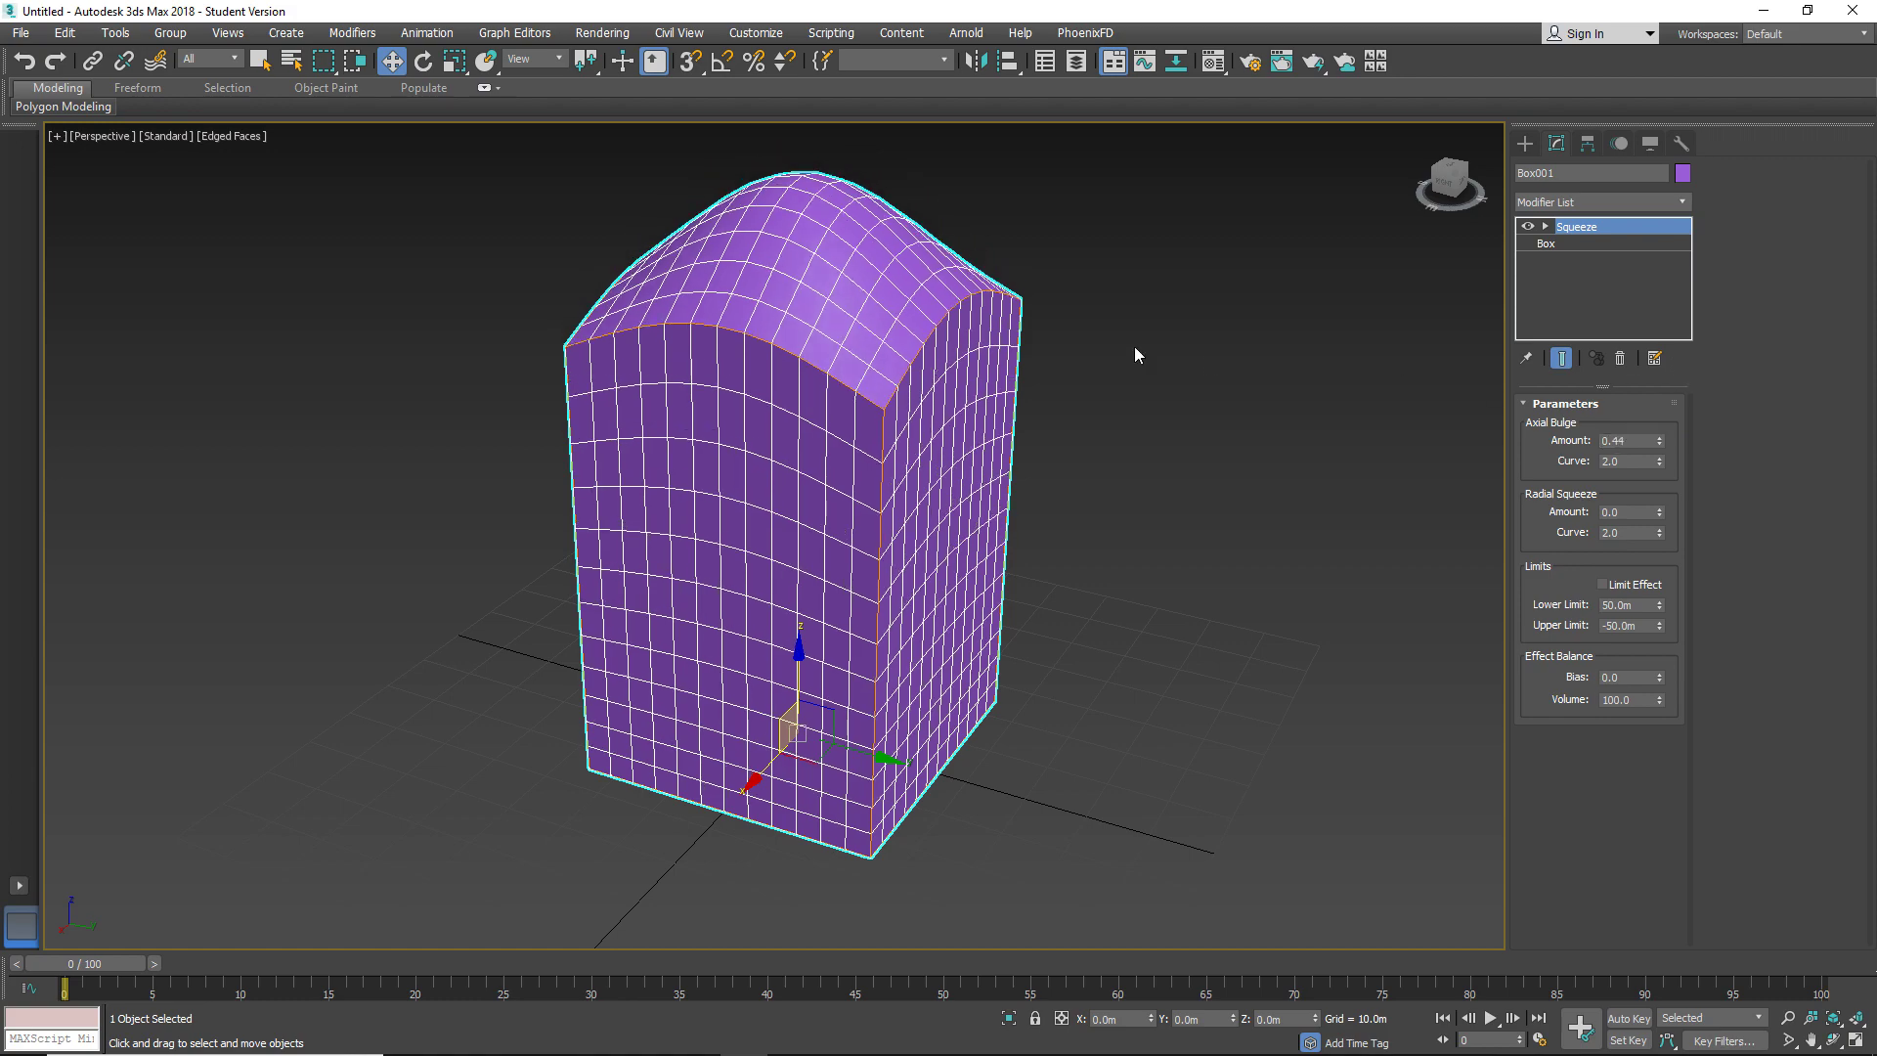
mouse_move(1136, 350)
alt+middle_down()
mouse_move(1150, 373)
mouse_move(1219, 369)
mouse_move(1239, 393)
alt+middle_up()
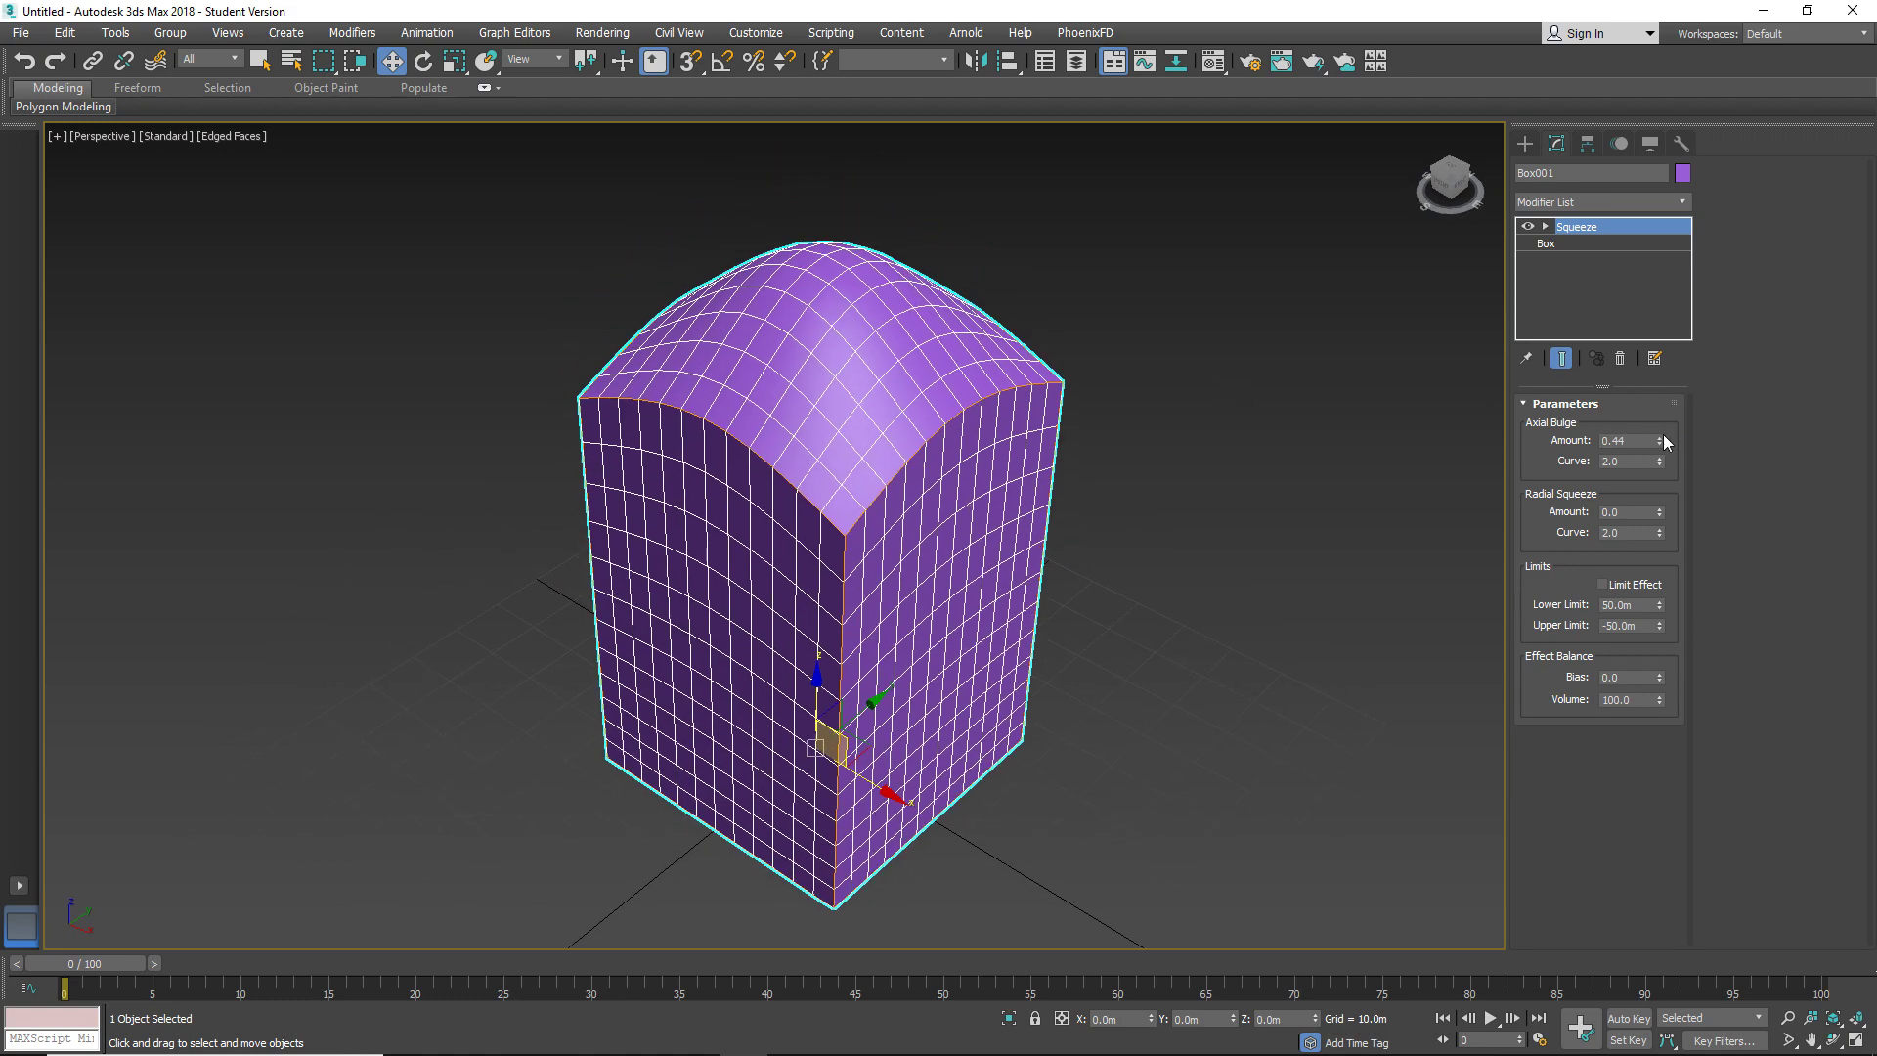
Raise the axial bulge curve to 5.12 to round the top into a dome.
mouse_move(1660, 461)
mouse_down()
mouse_move(1674, 509)
mouse_move(1674, 420)
mouse_up()
alt+middle_drag(1071, 273, 942, 227)
scroll(929, 323, up, 4)
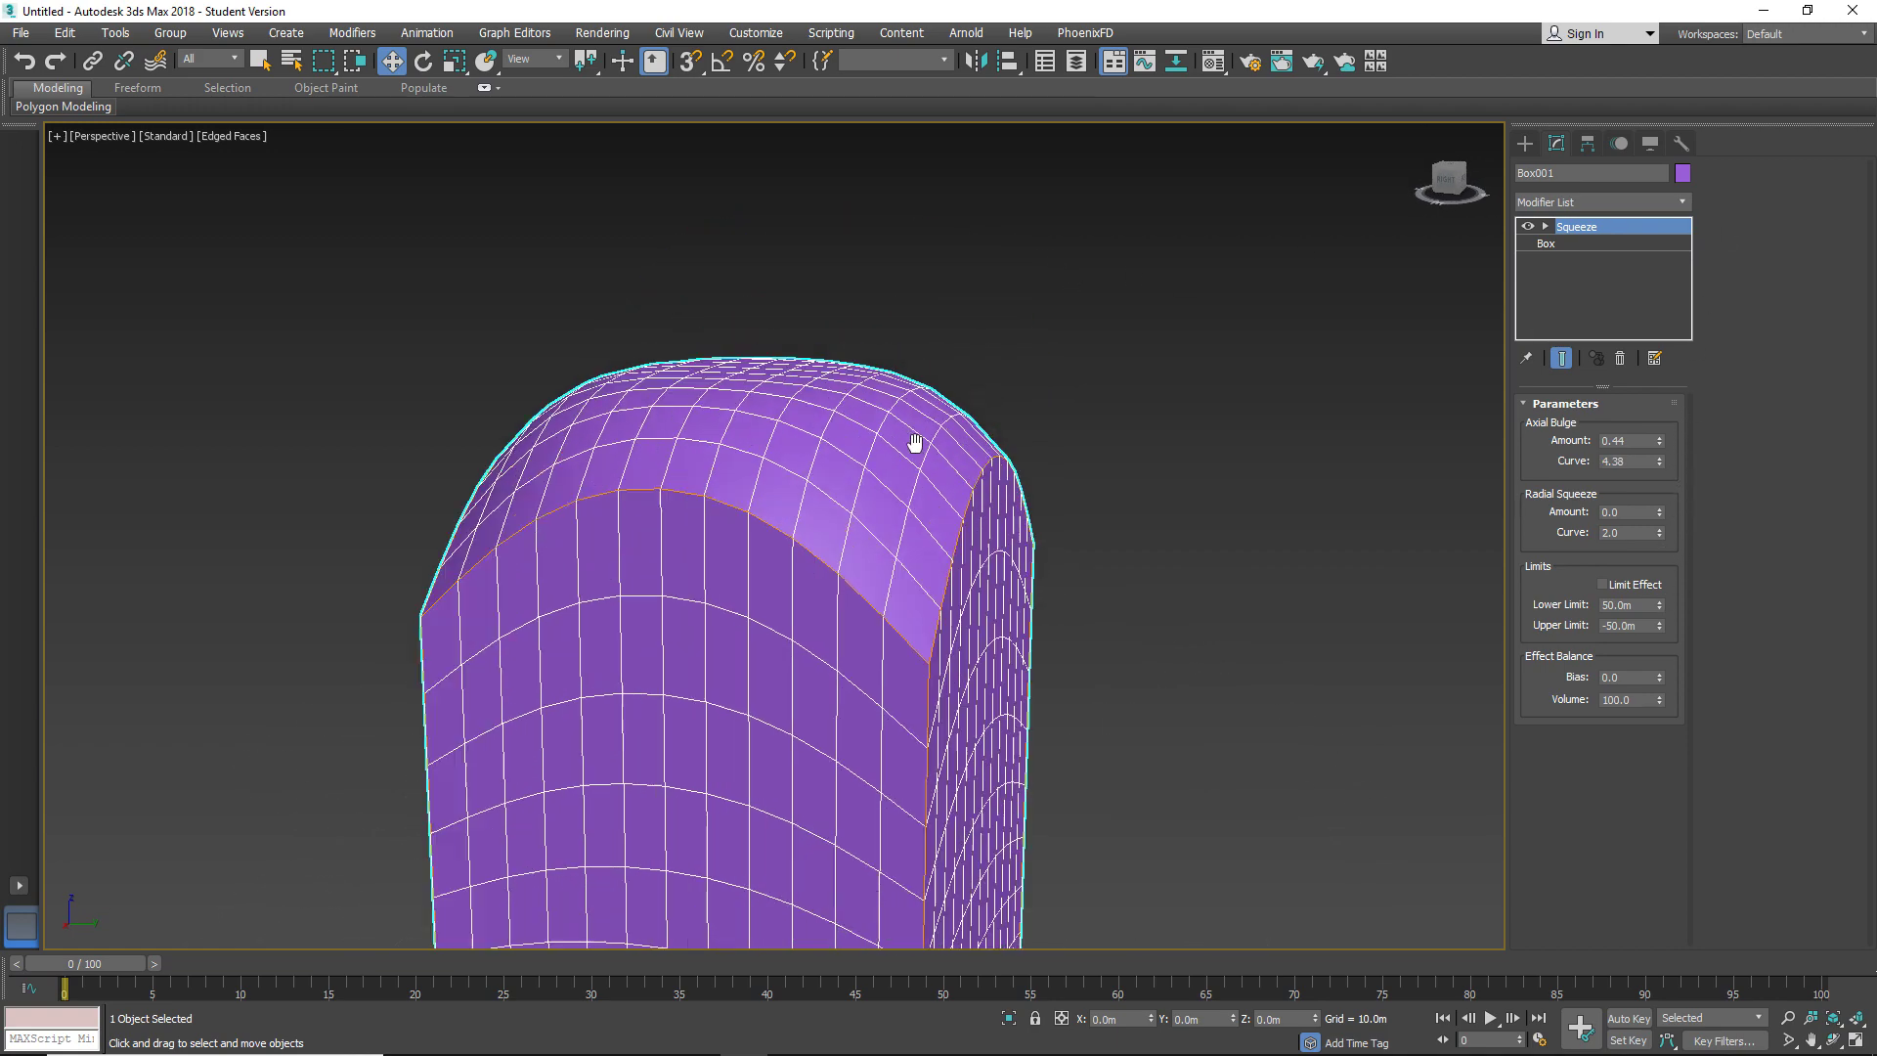
scroll(913, 440, up, 1)
drag(1660, 460, 1663, 430)
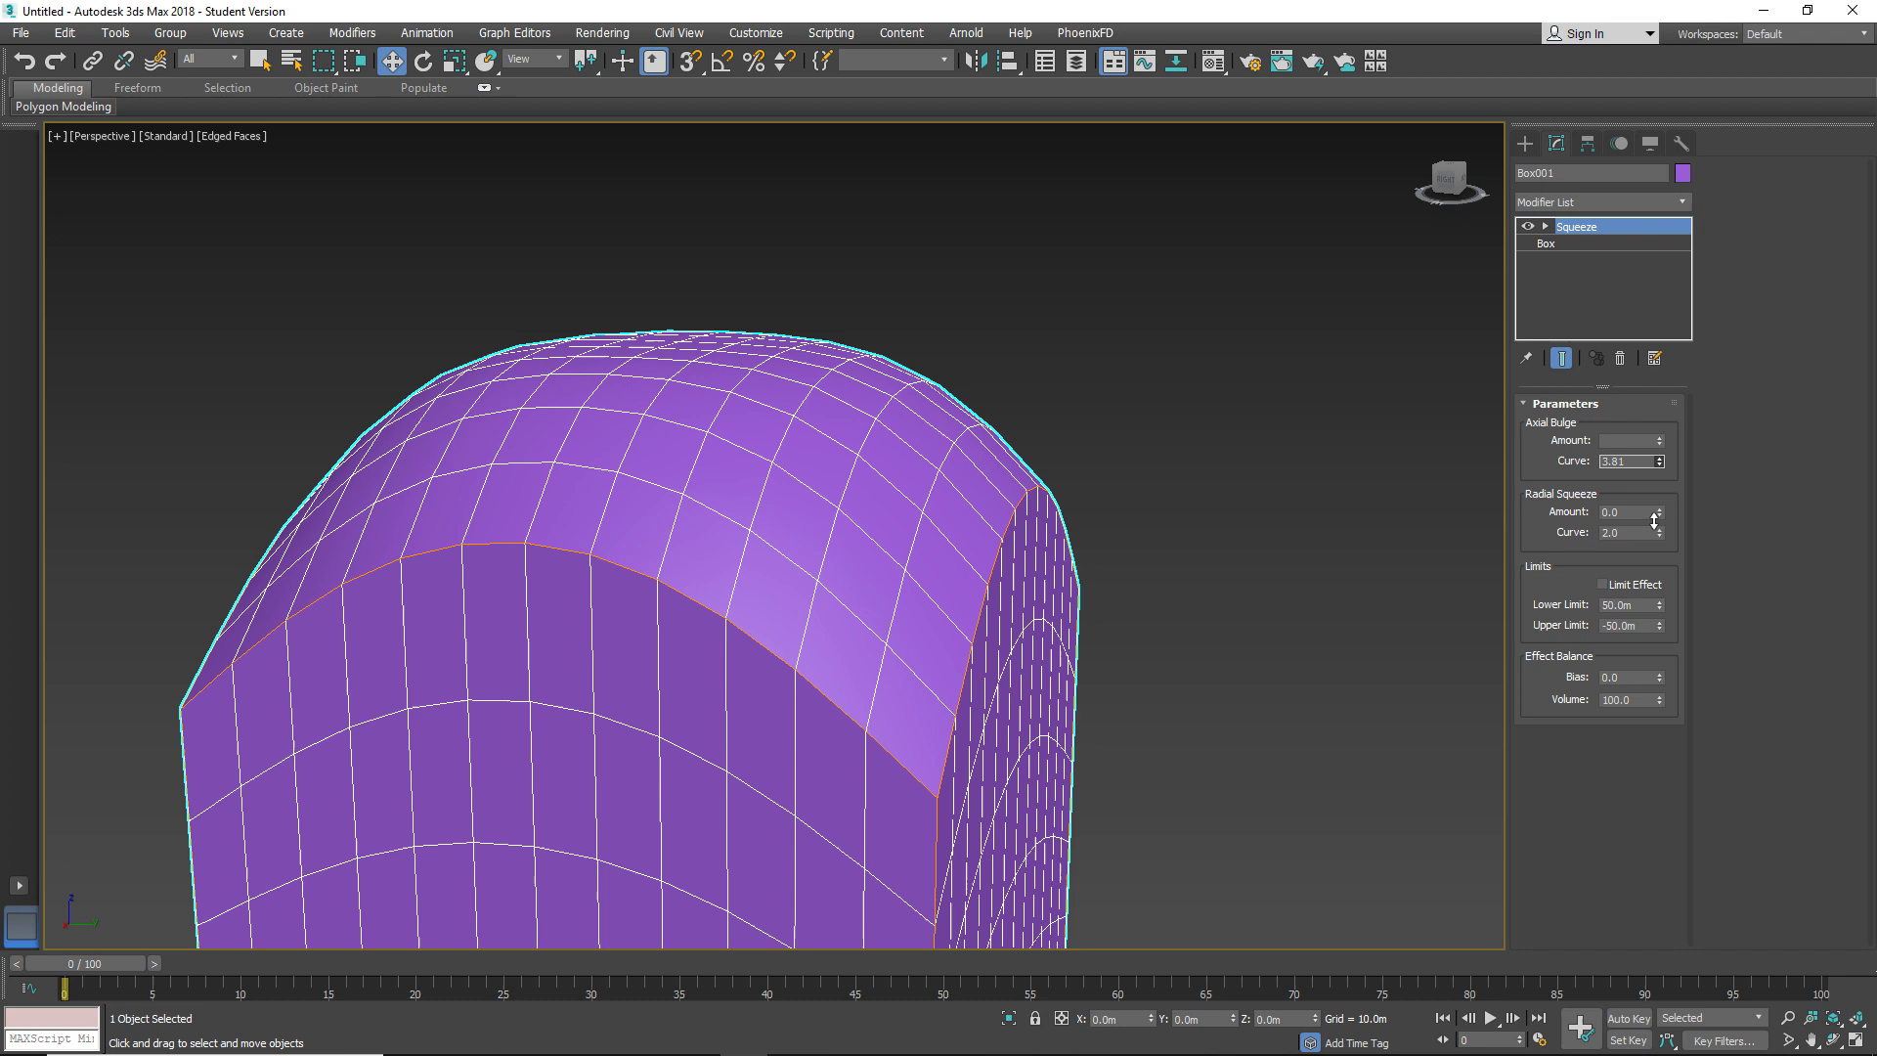
scroll(1100, 532, down, 5)
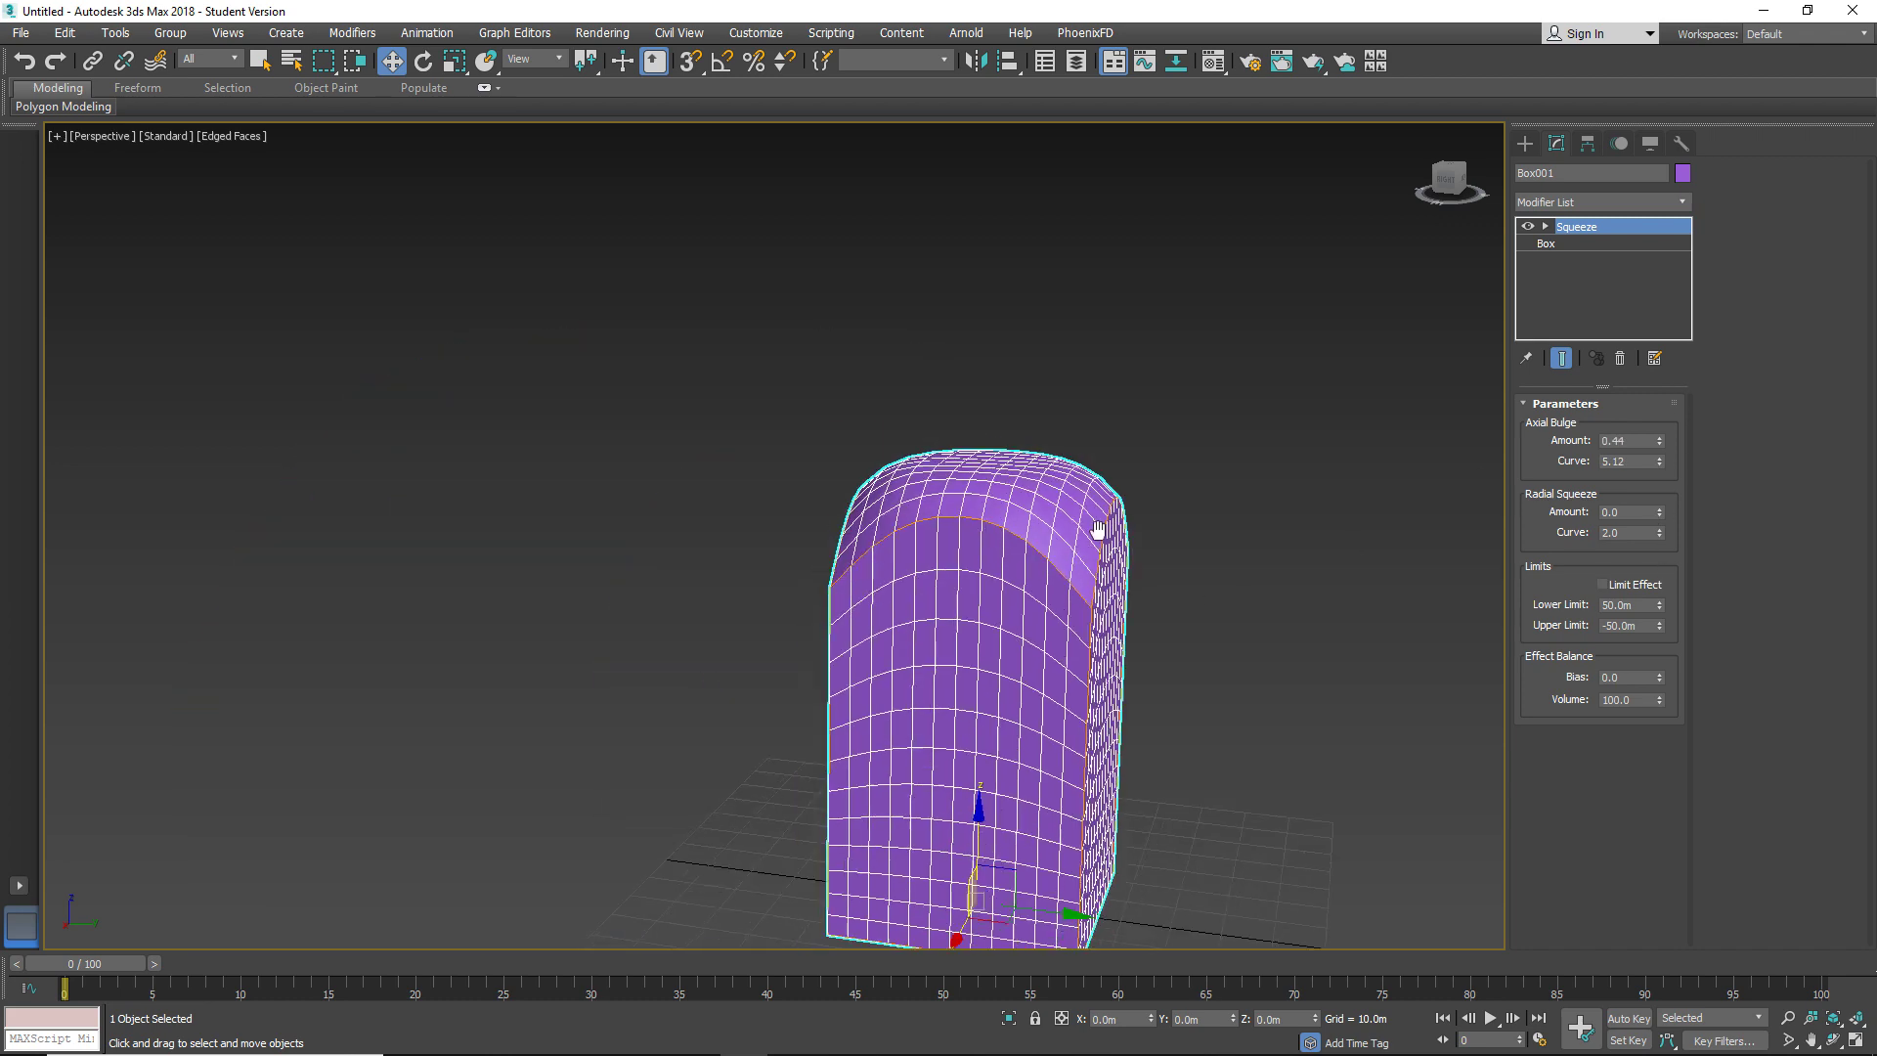
scroll(1019, 442, down, 4)
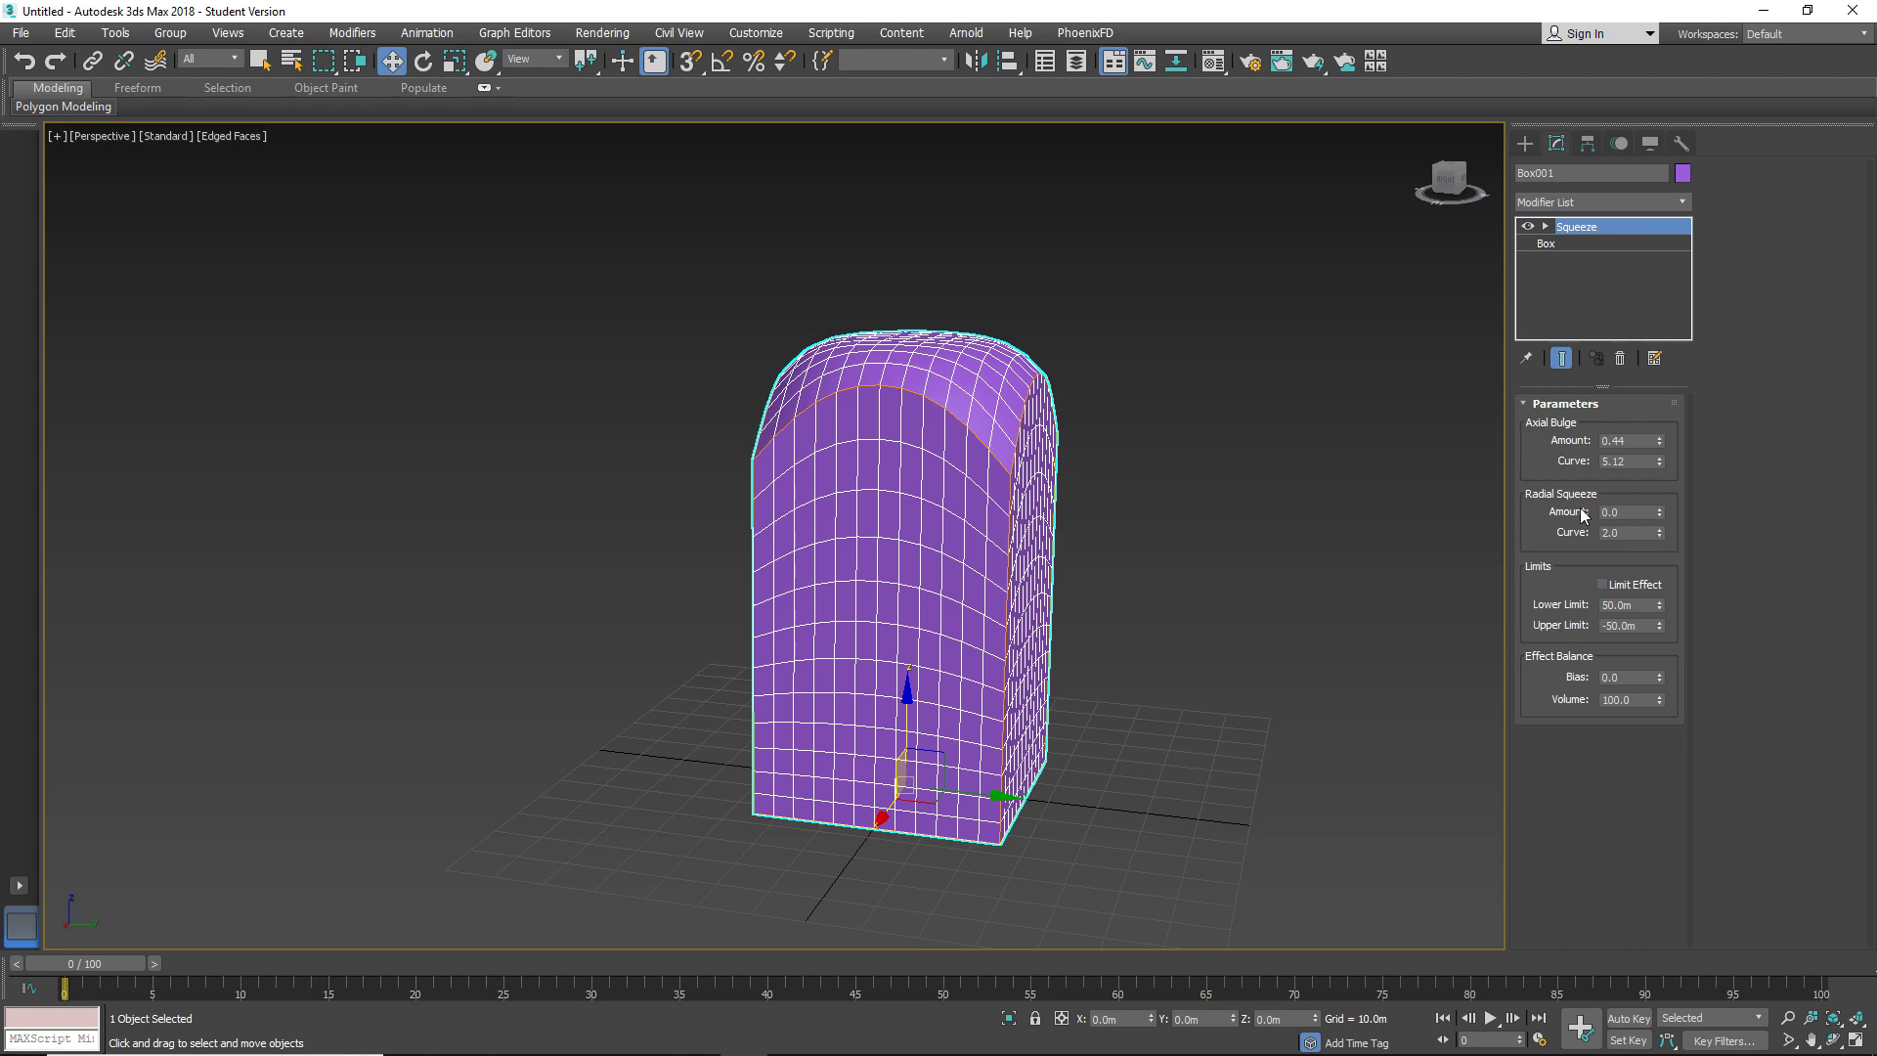
Set radial squeeze amount to 0.53 and curve to 2.78, flaring the box.
scroll(876, 484, up, 2)
drag(1659, 513, 1659, 459)
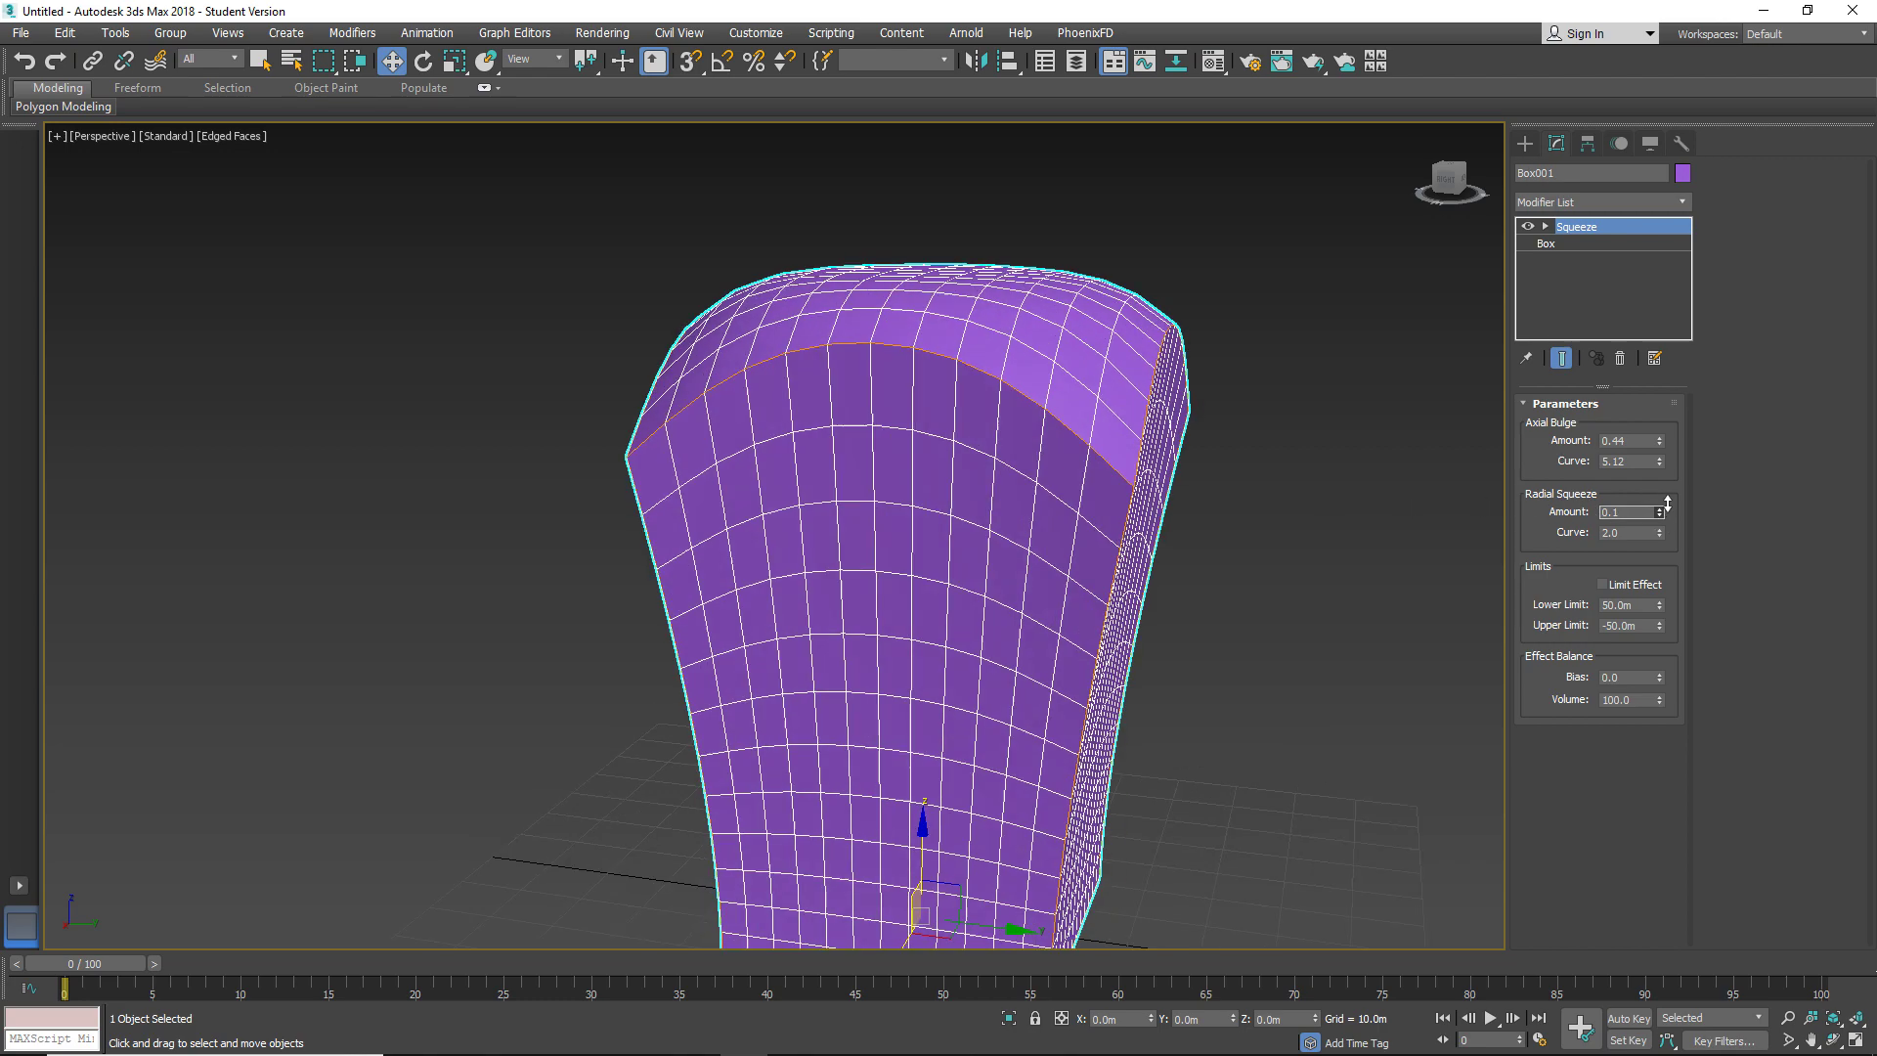
mouse_move(1270, 494)
alt+middle_down()
mouse_move(850, 423)
mouse_move(838, 583)
mouse_move(758, 548)
mouse_move(1407, 534)
alt+middle_up()
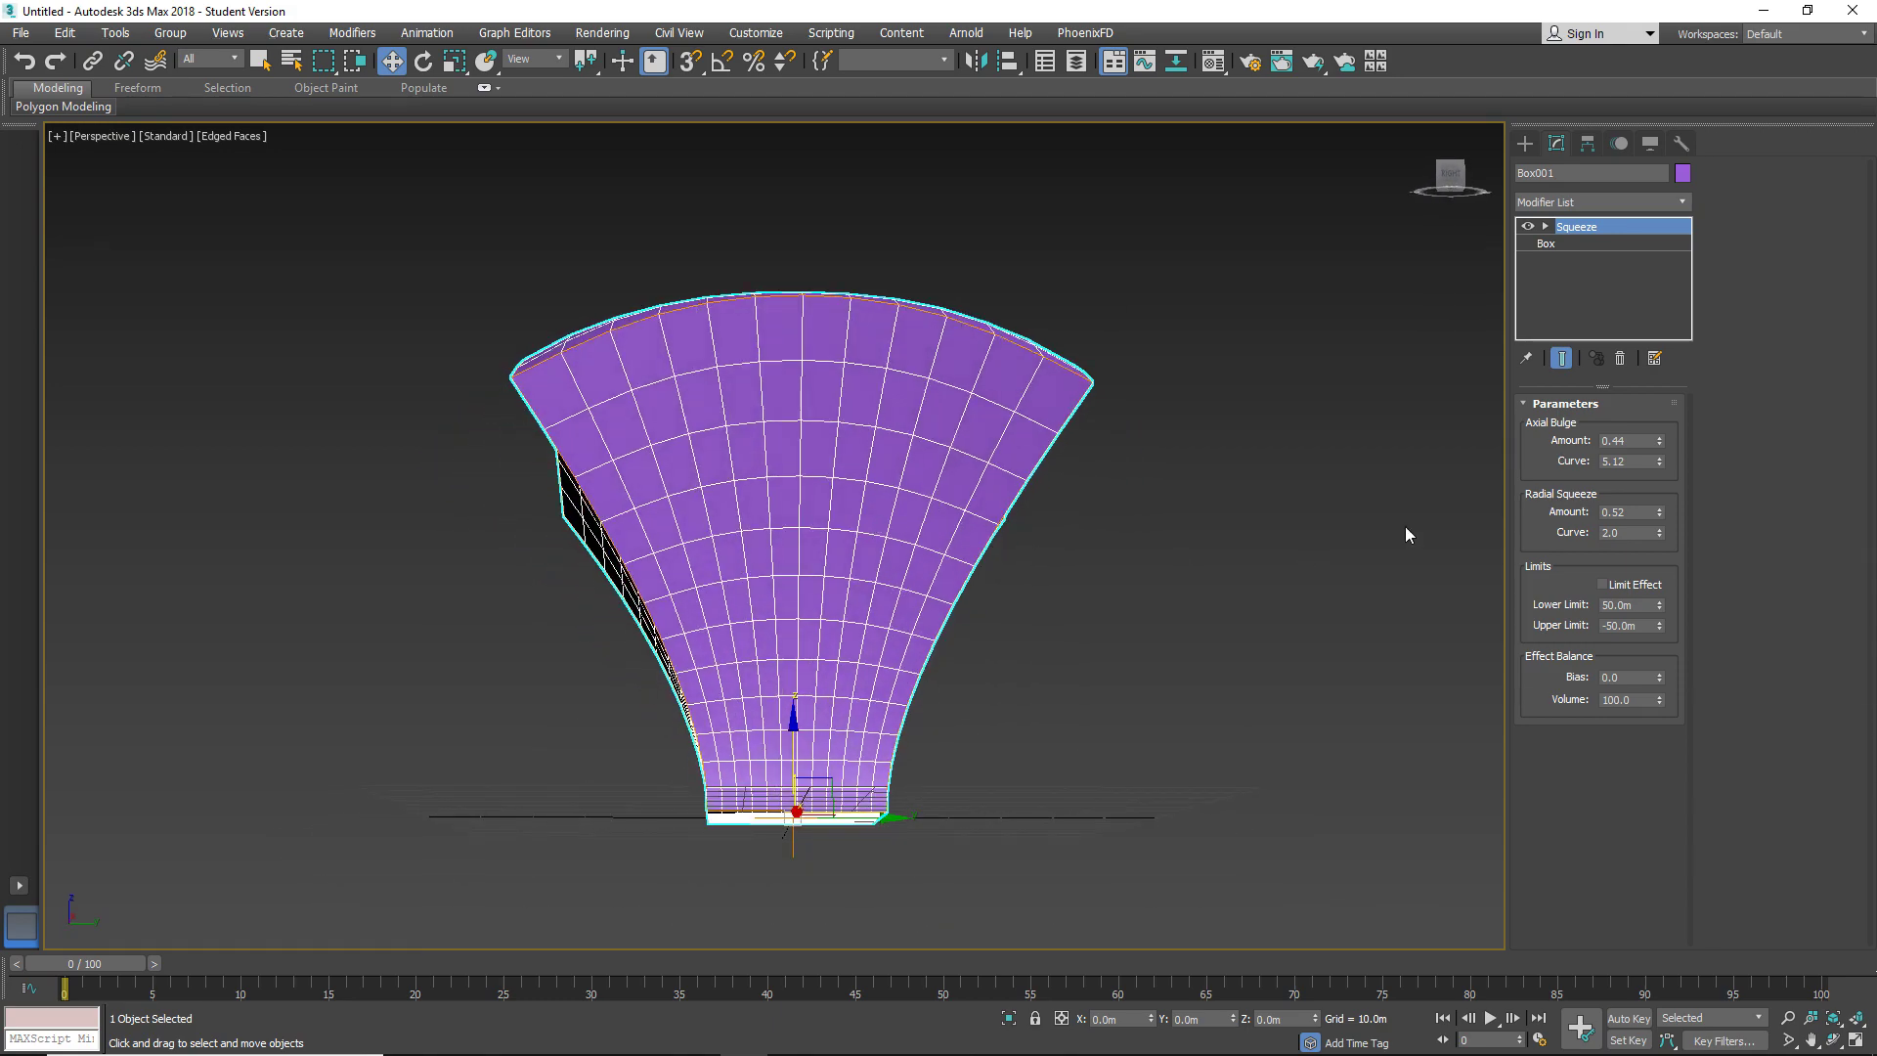
drag(1660, 514, 1669, 469)
mouse_move(1123, 352)
alt+middle_down()
mouse_move(1284, 409)
mouse_move(1269, 436)
mouse_move(1220, 437)
alt+middle_up()
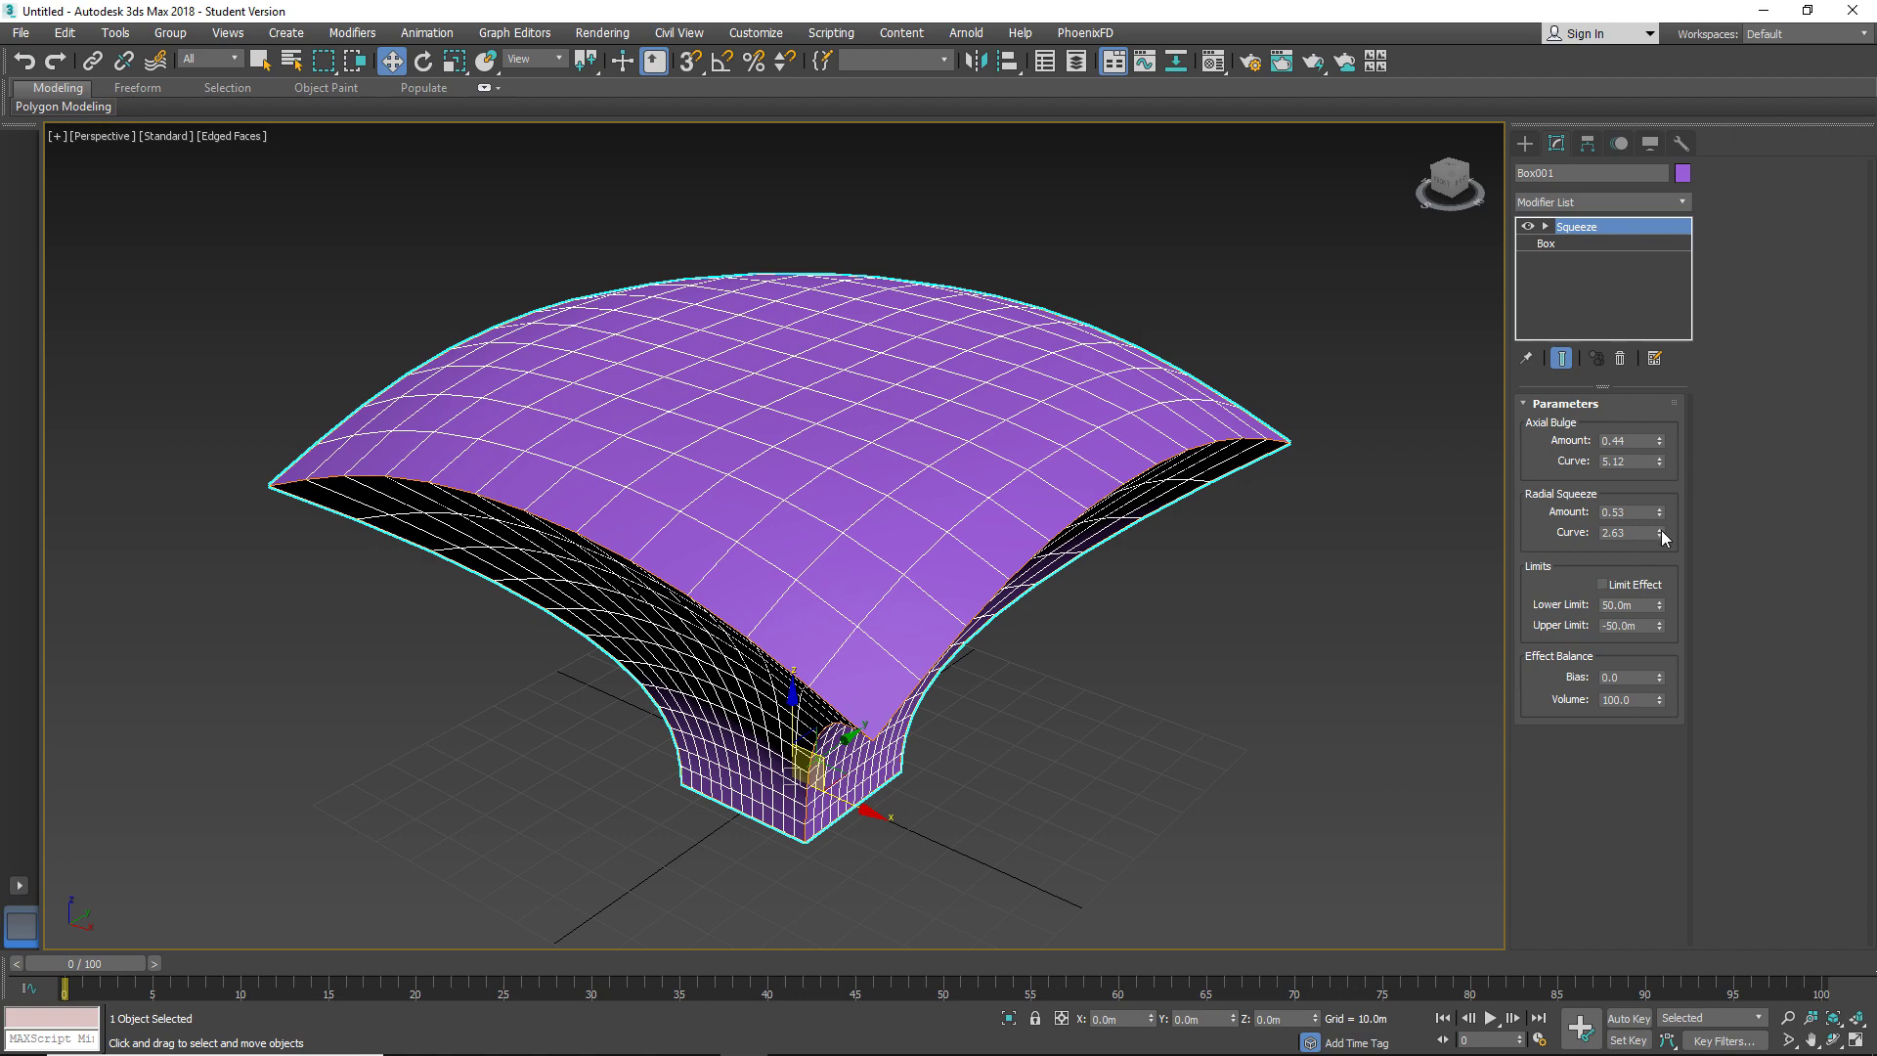
drag(1660, 532, 1660, 515)
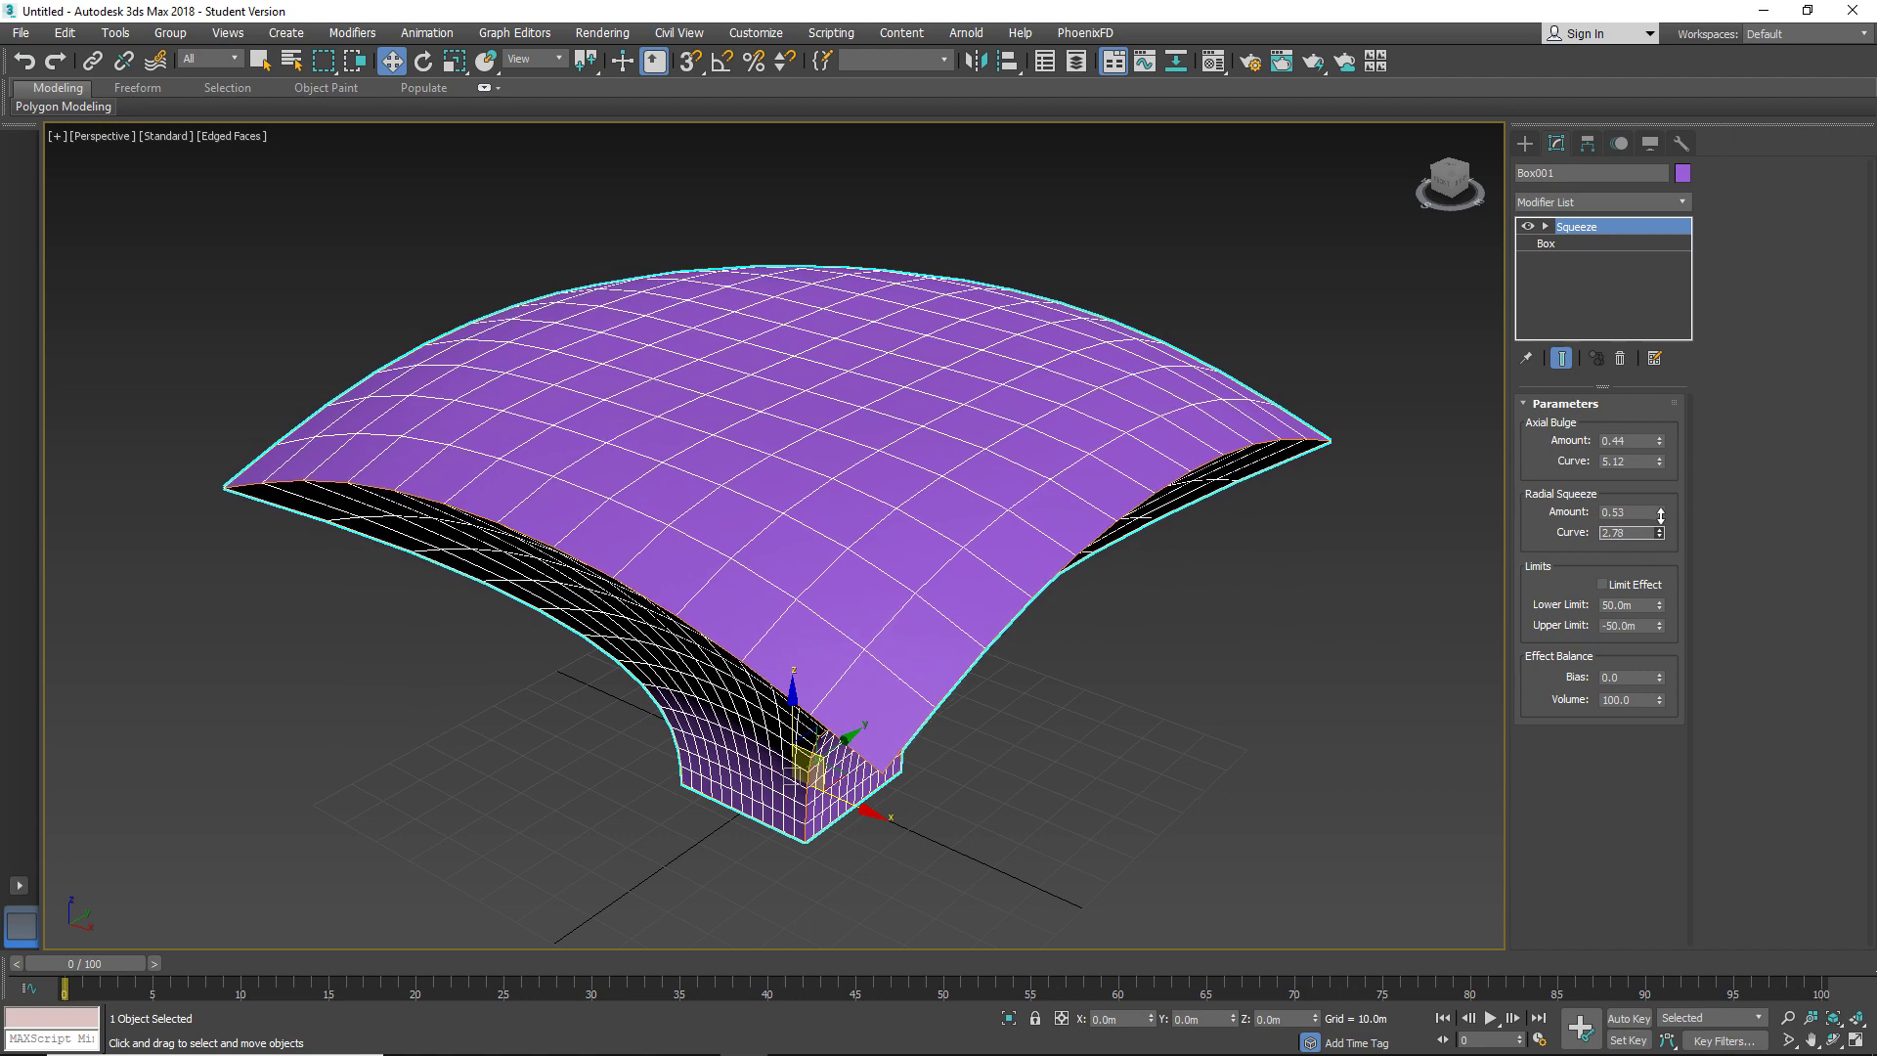
mouse_move(1194, 473)
alt+middle_down()
mouse_move(1089, 532)
mouse_move(1135, 502)
mouse_move(1041, 503)
alt+middle_up()
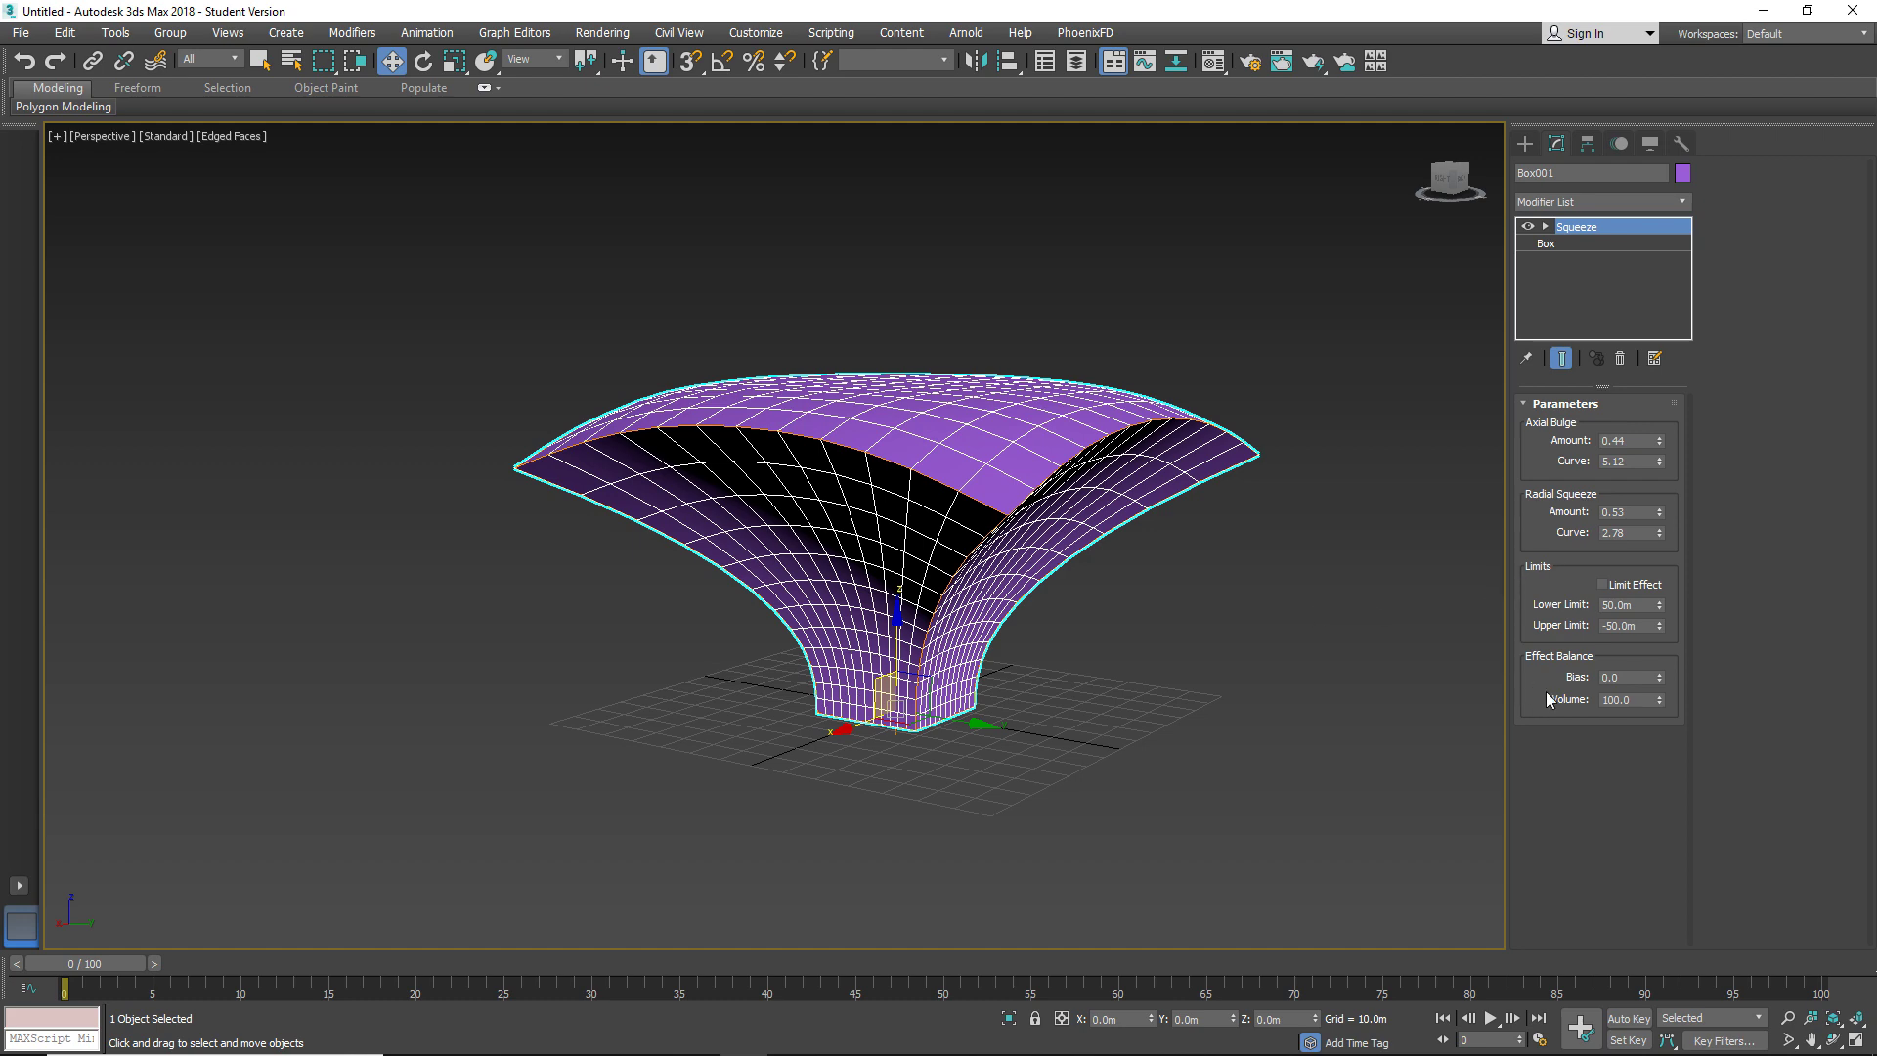
scroll(893, 467, up, 2)
scroll(842, 557, up, 2)
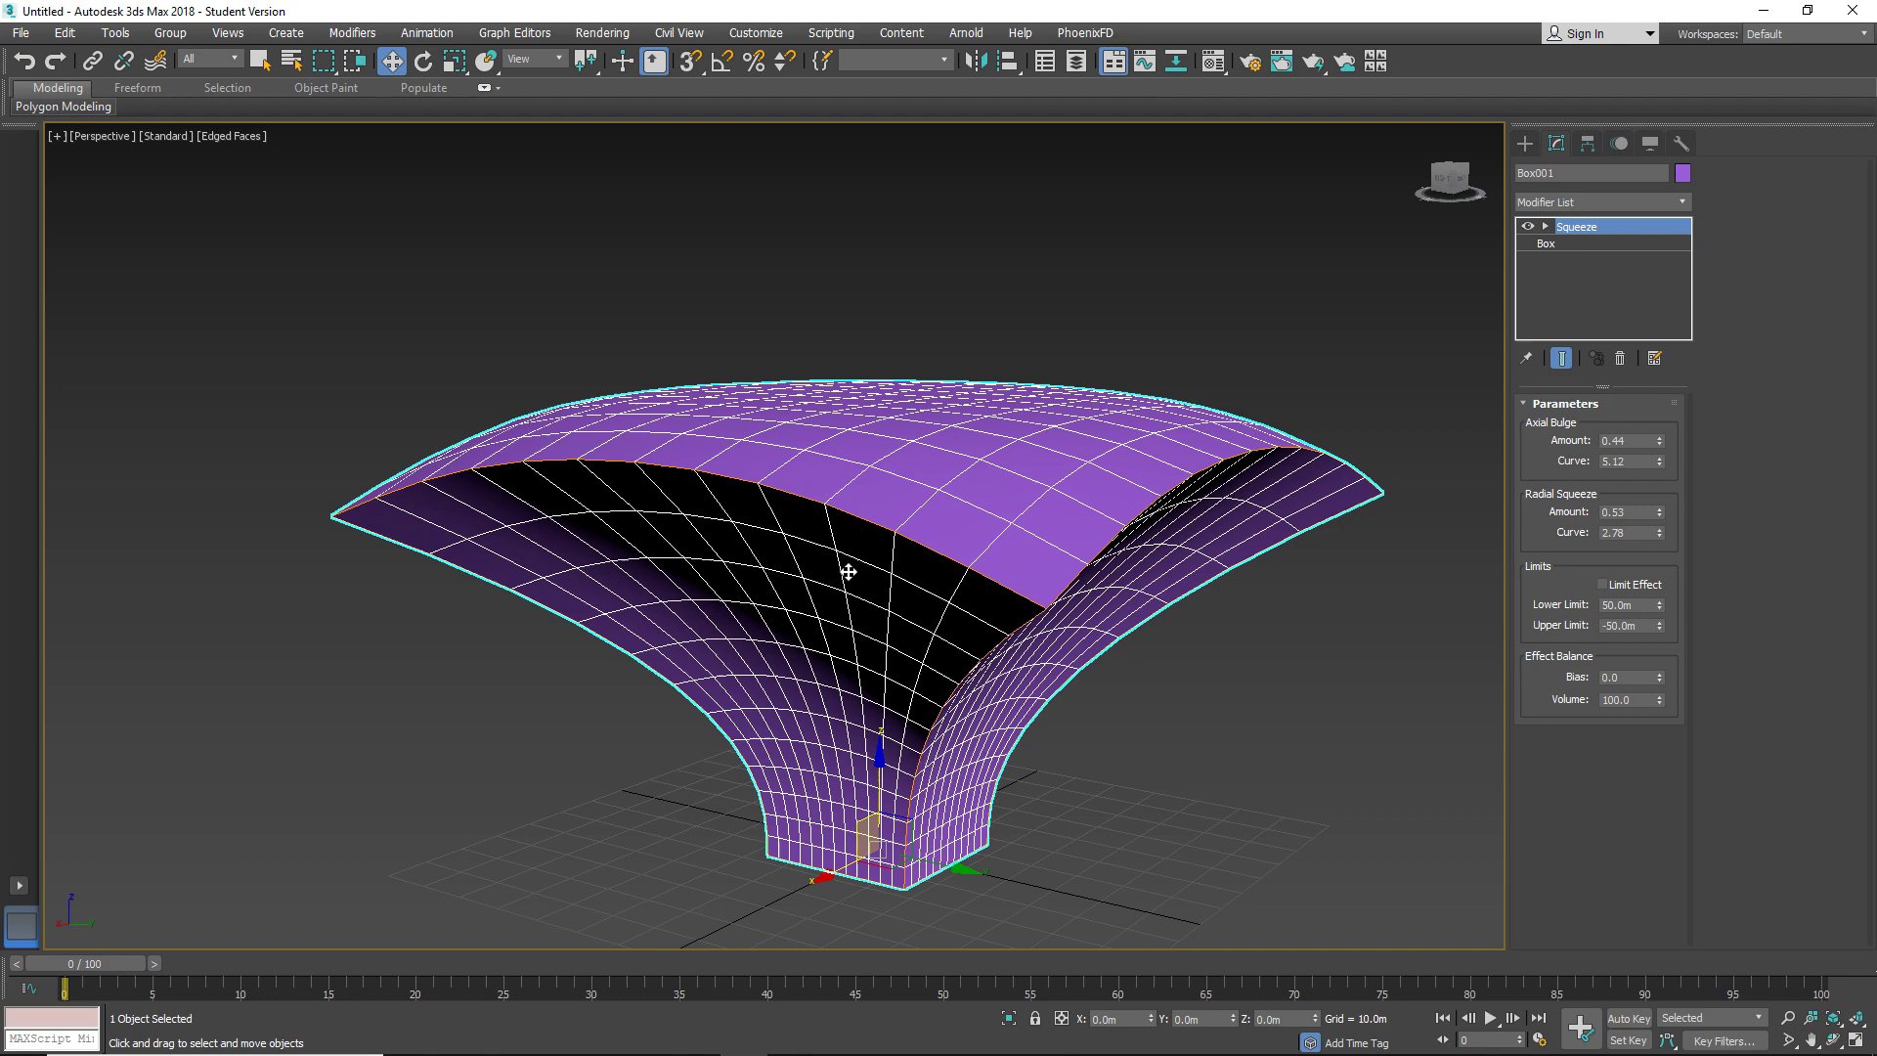
Set the Squeeze effect balance to bias -19 and volume 59.
scroll(847, 566, up, 1)
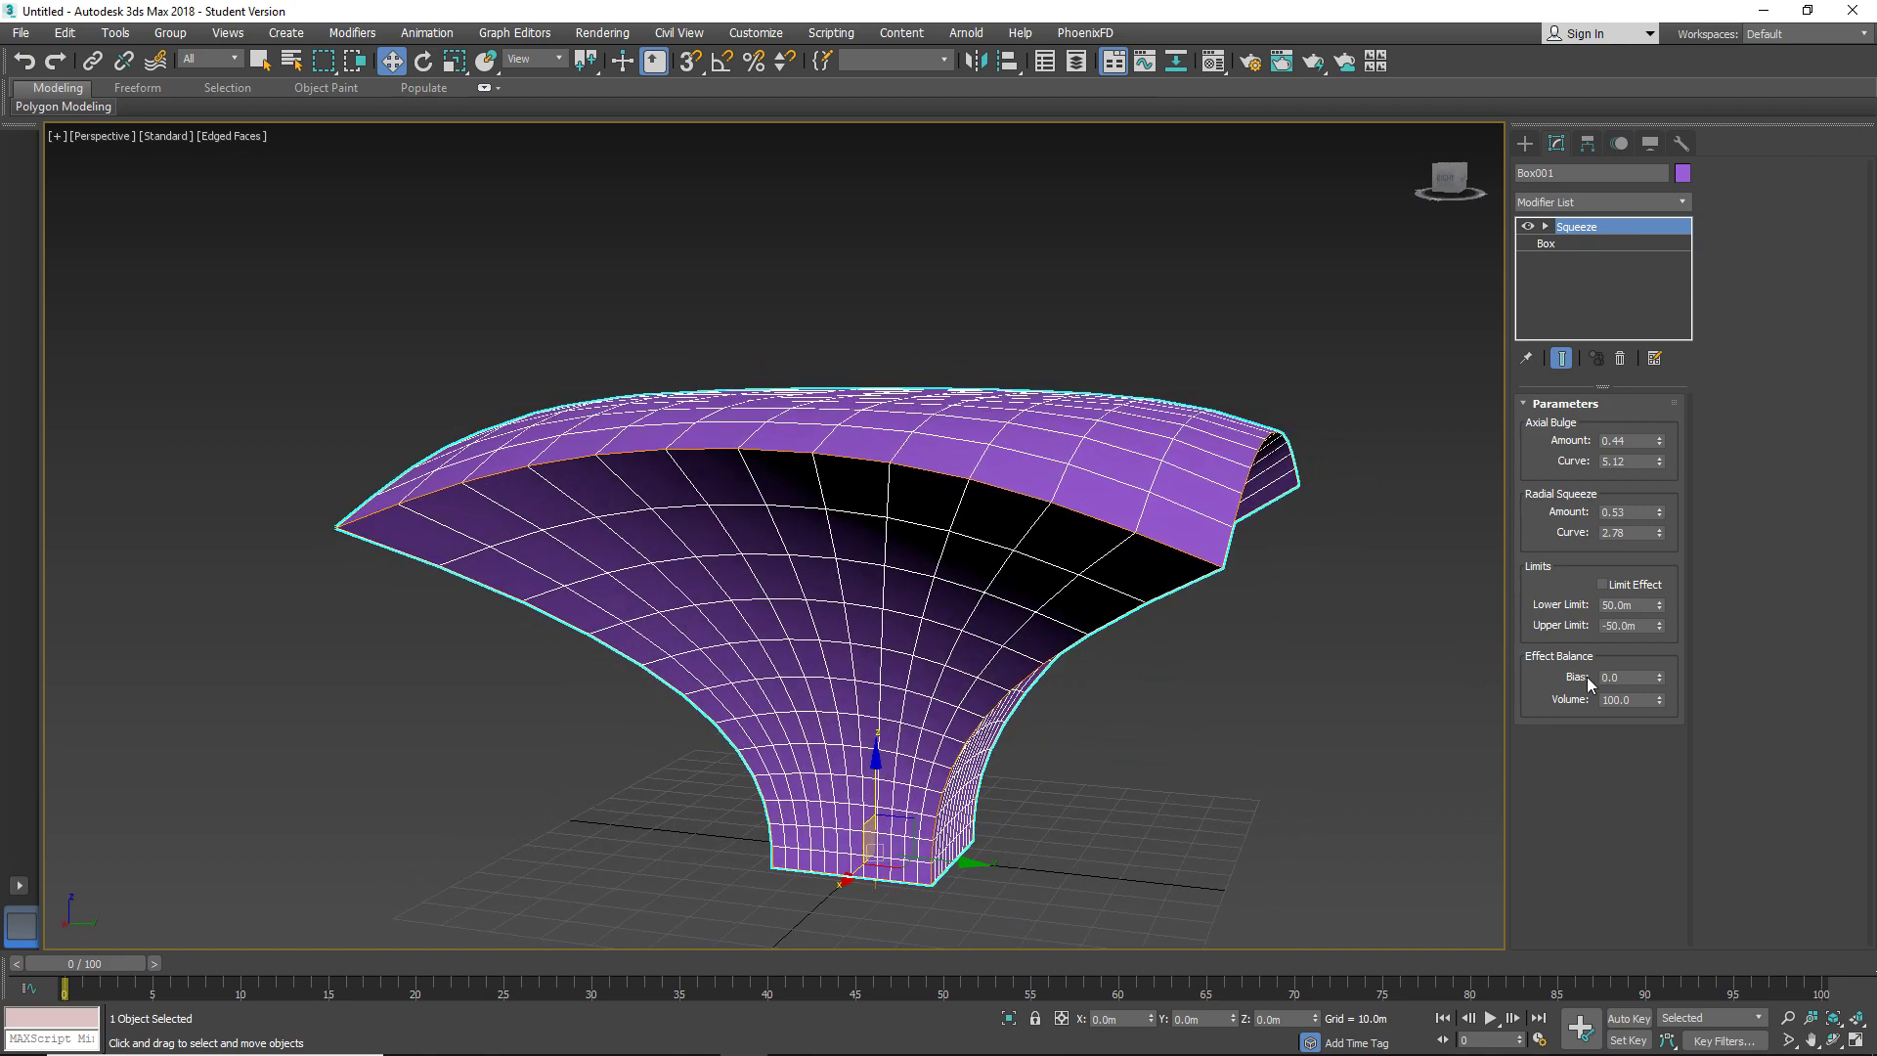
mouse_move(1660, 674)
mouse_down()
mouse_move(1665, 640)
mouse_move(1670, 693)
mouse_up()
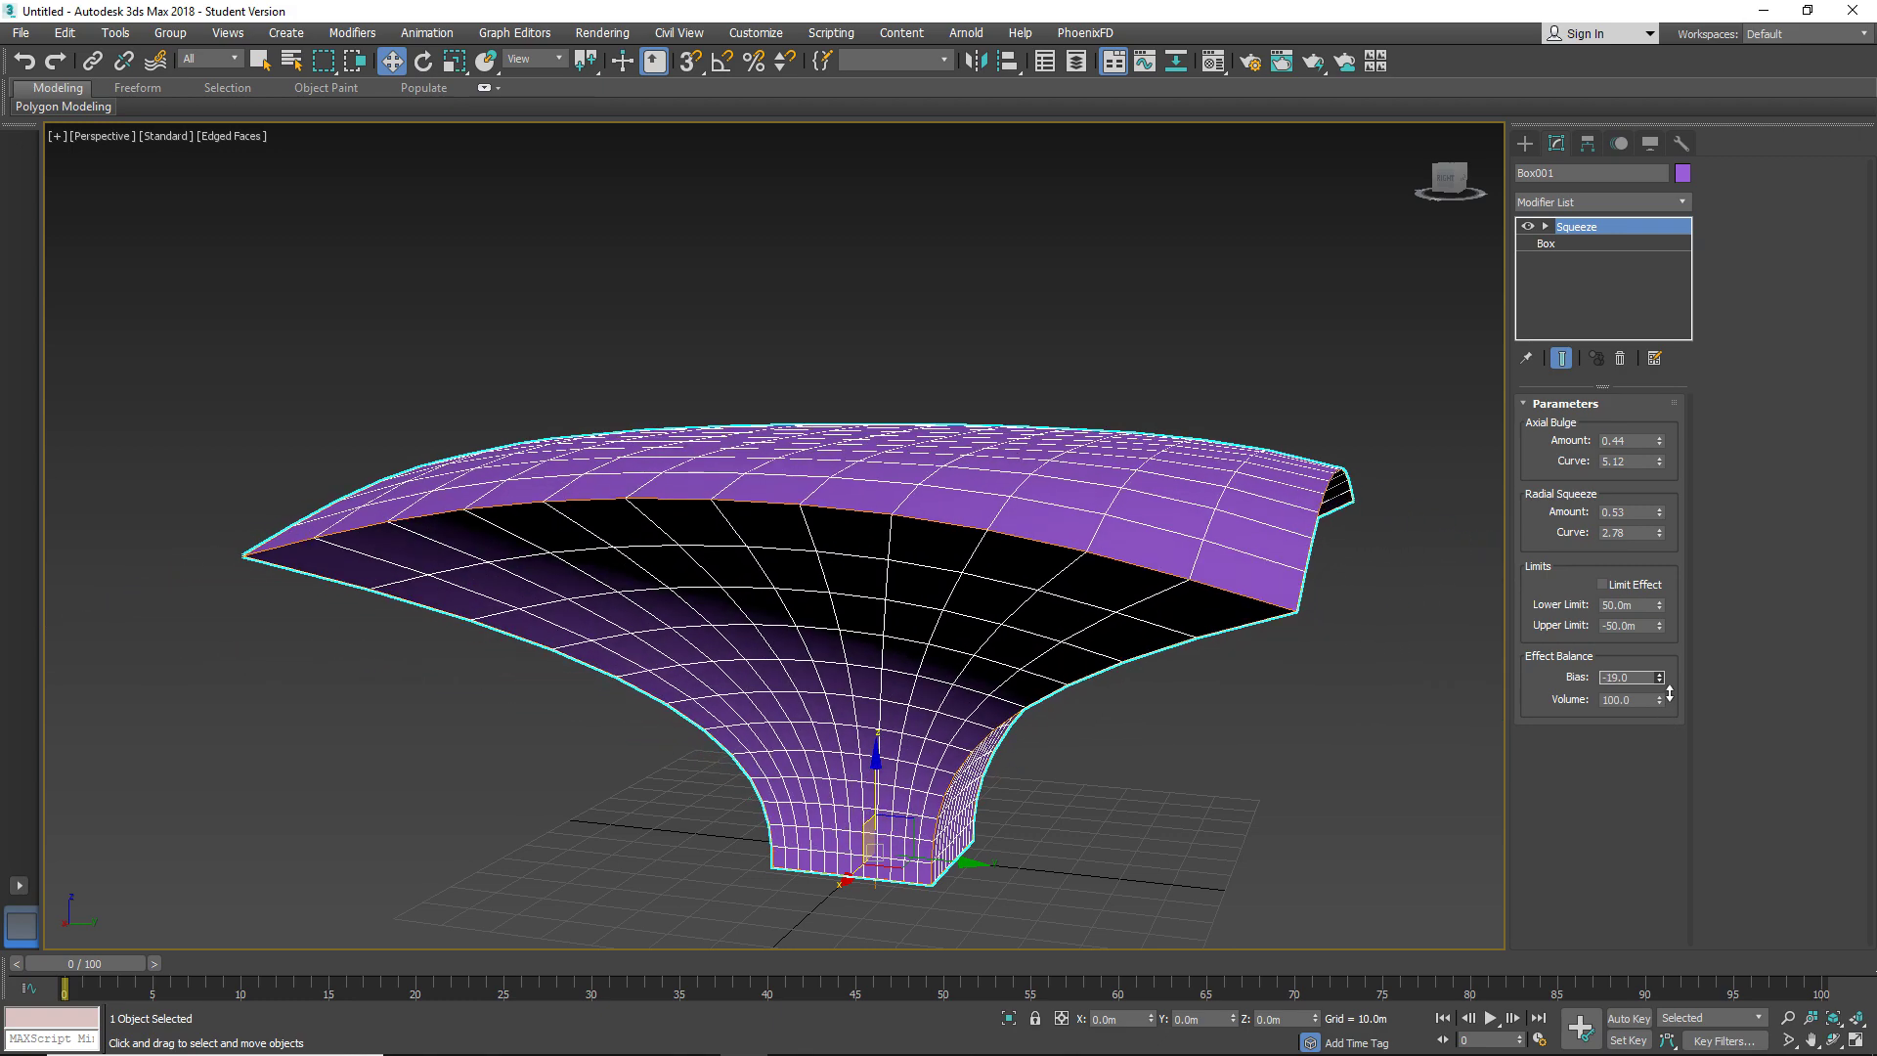
drag(1660, 699, 1646, 795)
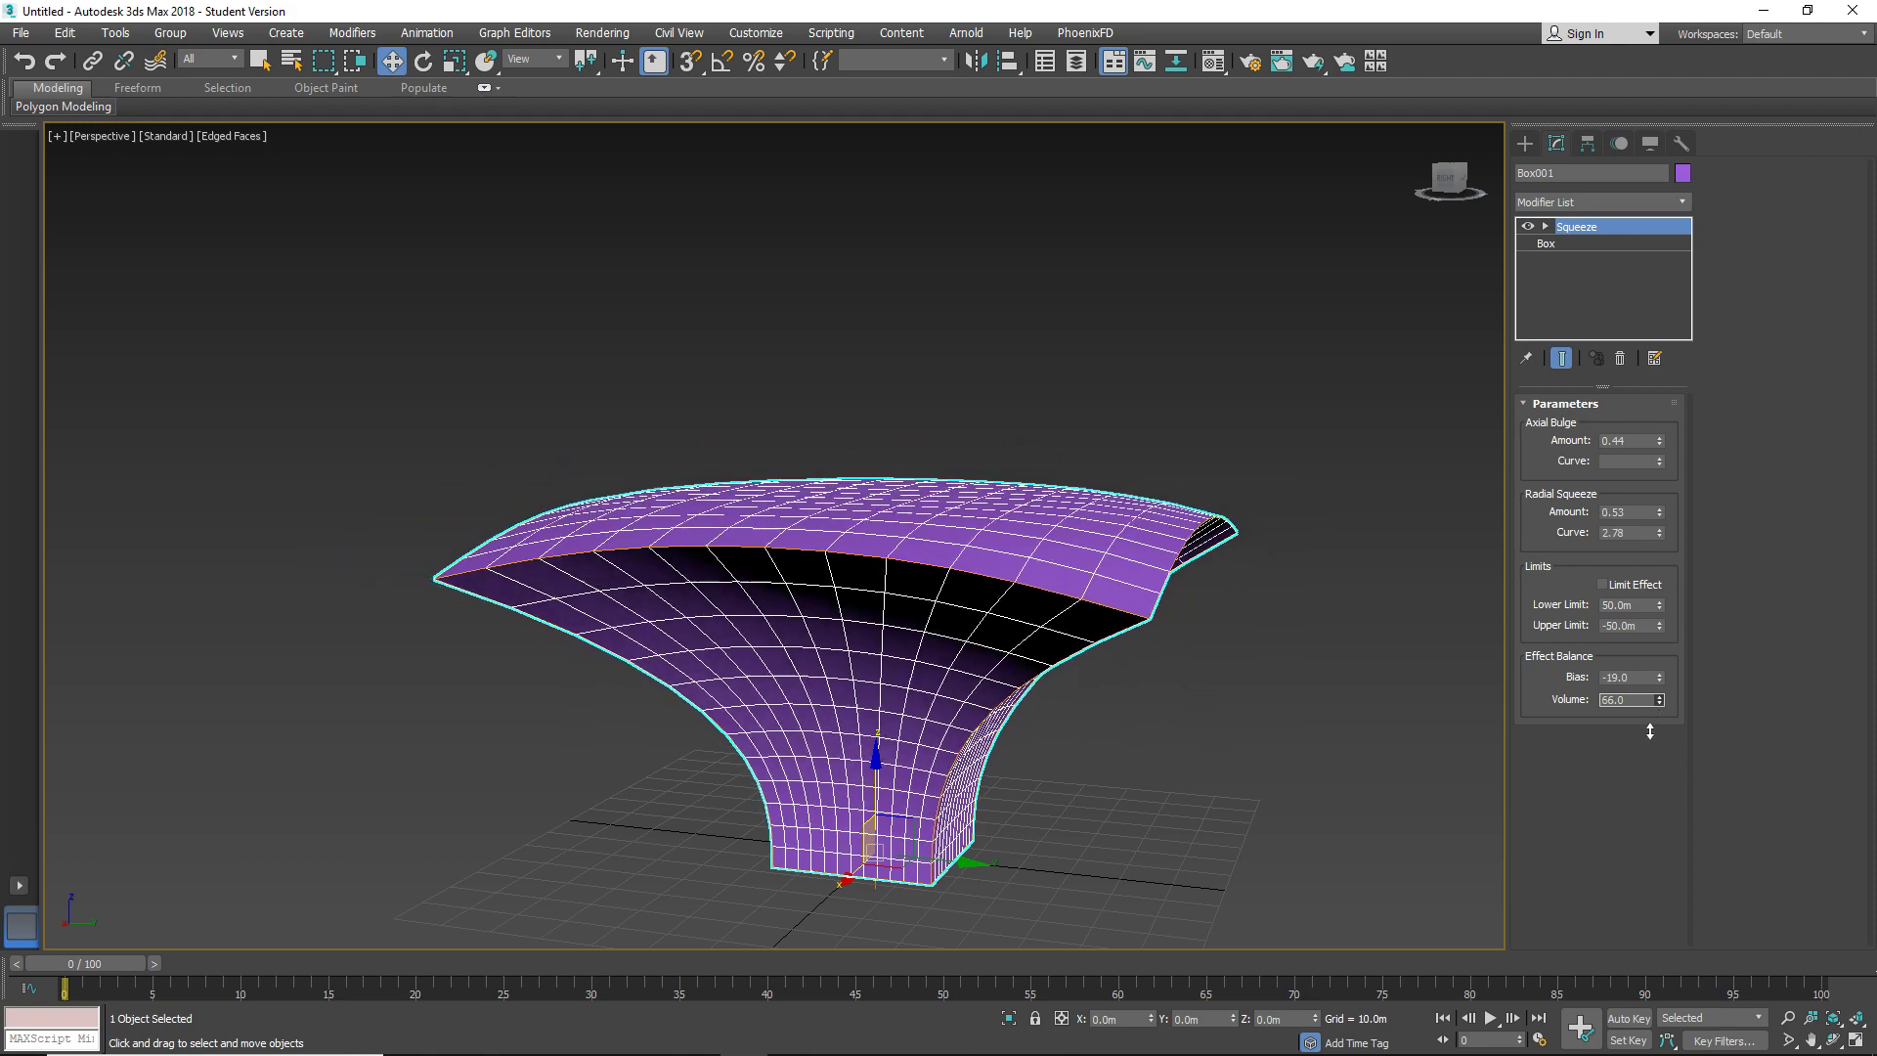
drag(1645, 795, 1650, 728)
alt+middle_drag(1035, 525, 1247, 567)
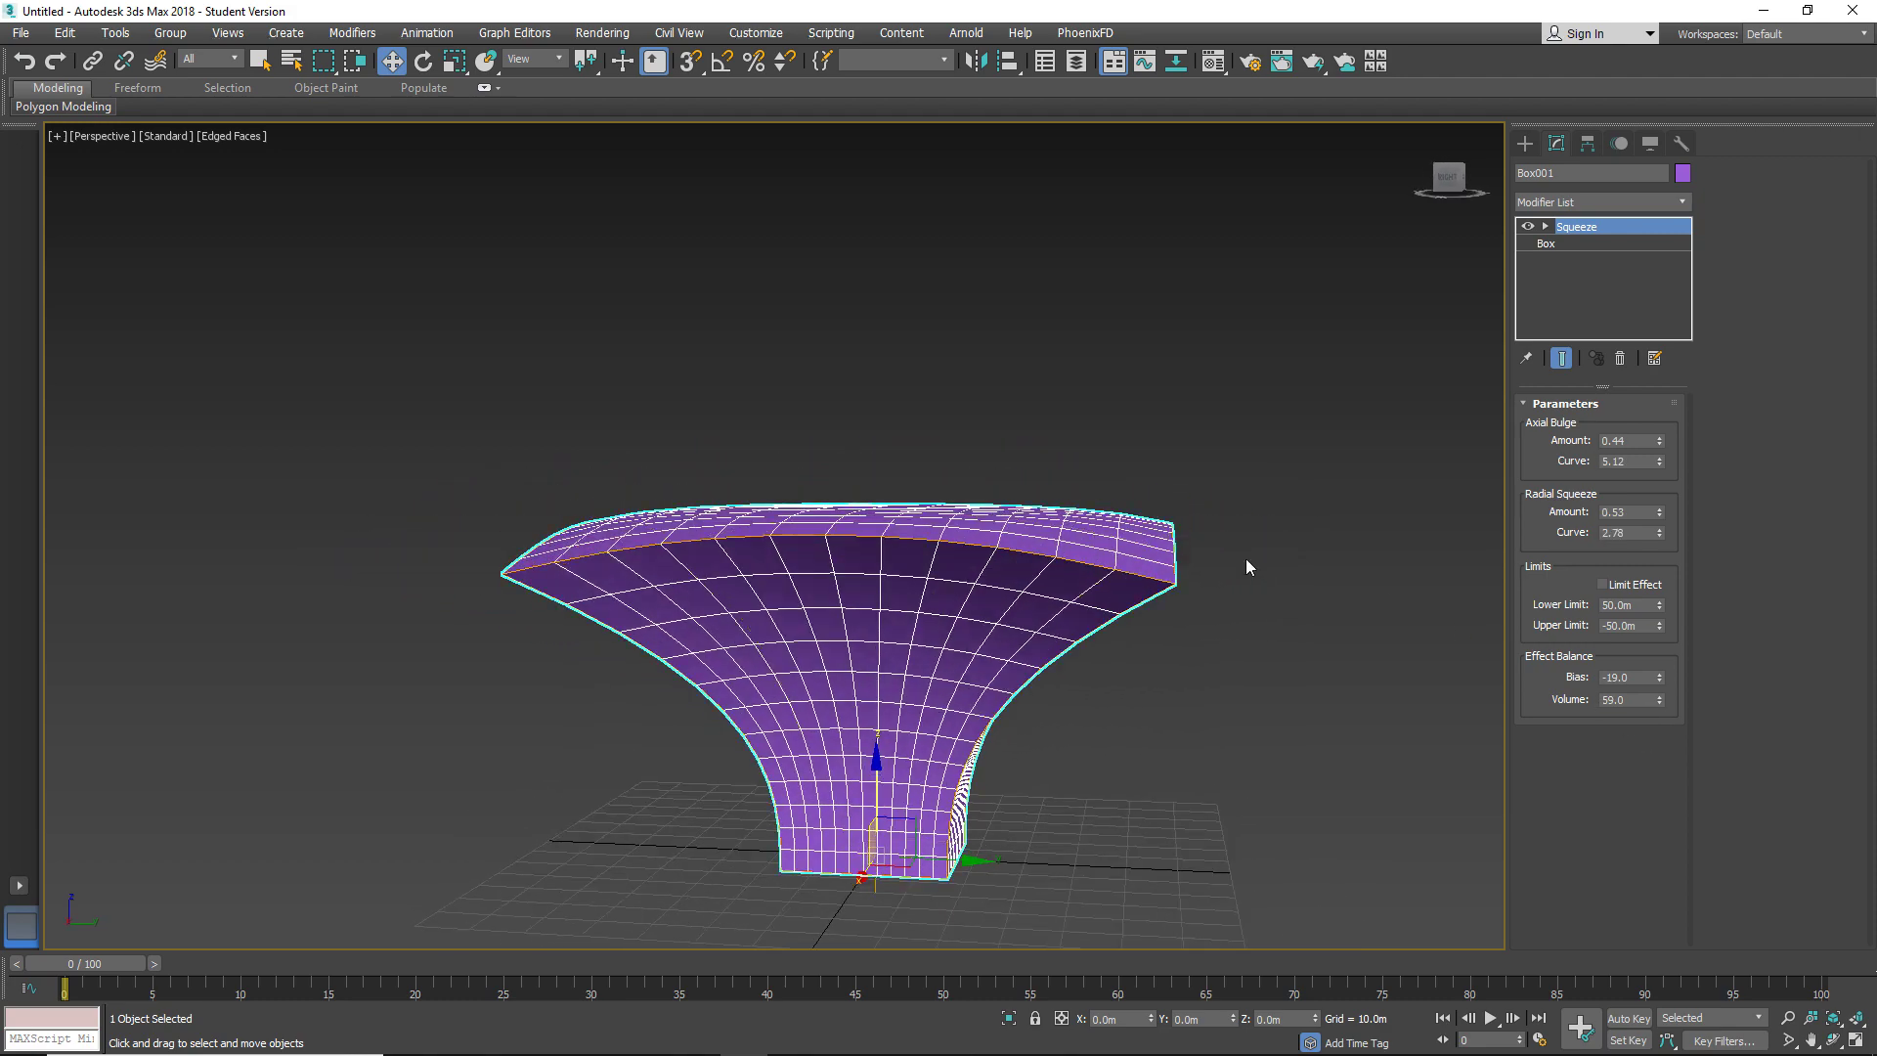
scroll(743, 564, up, 3)
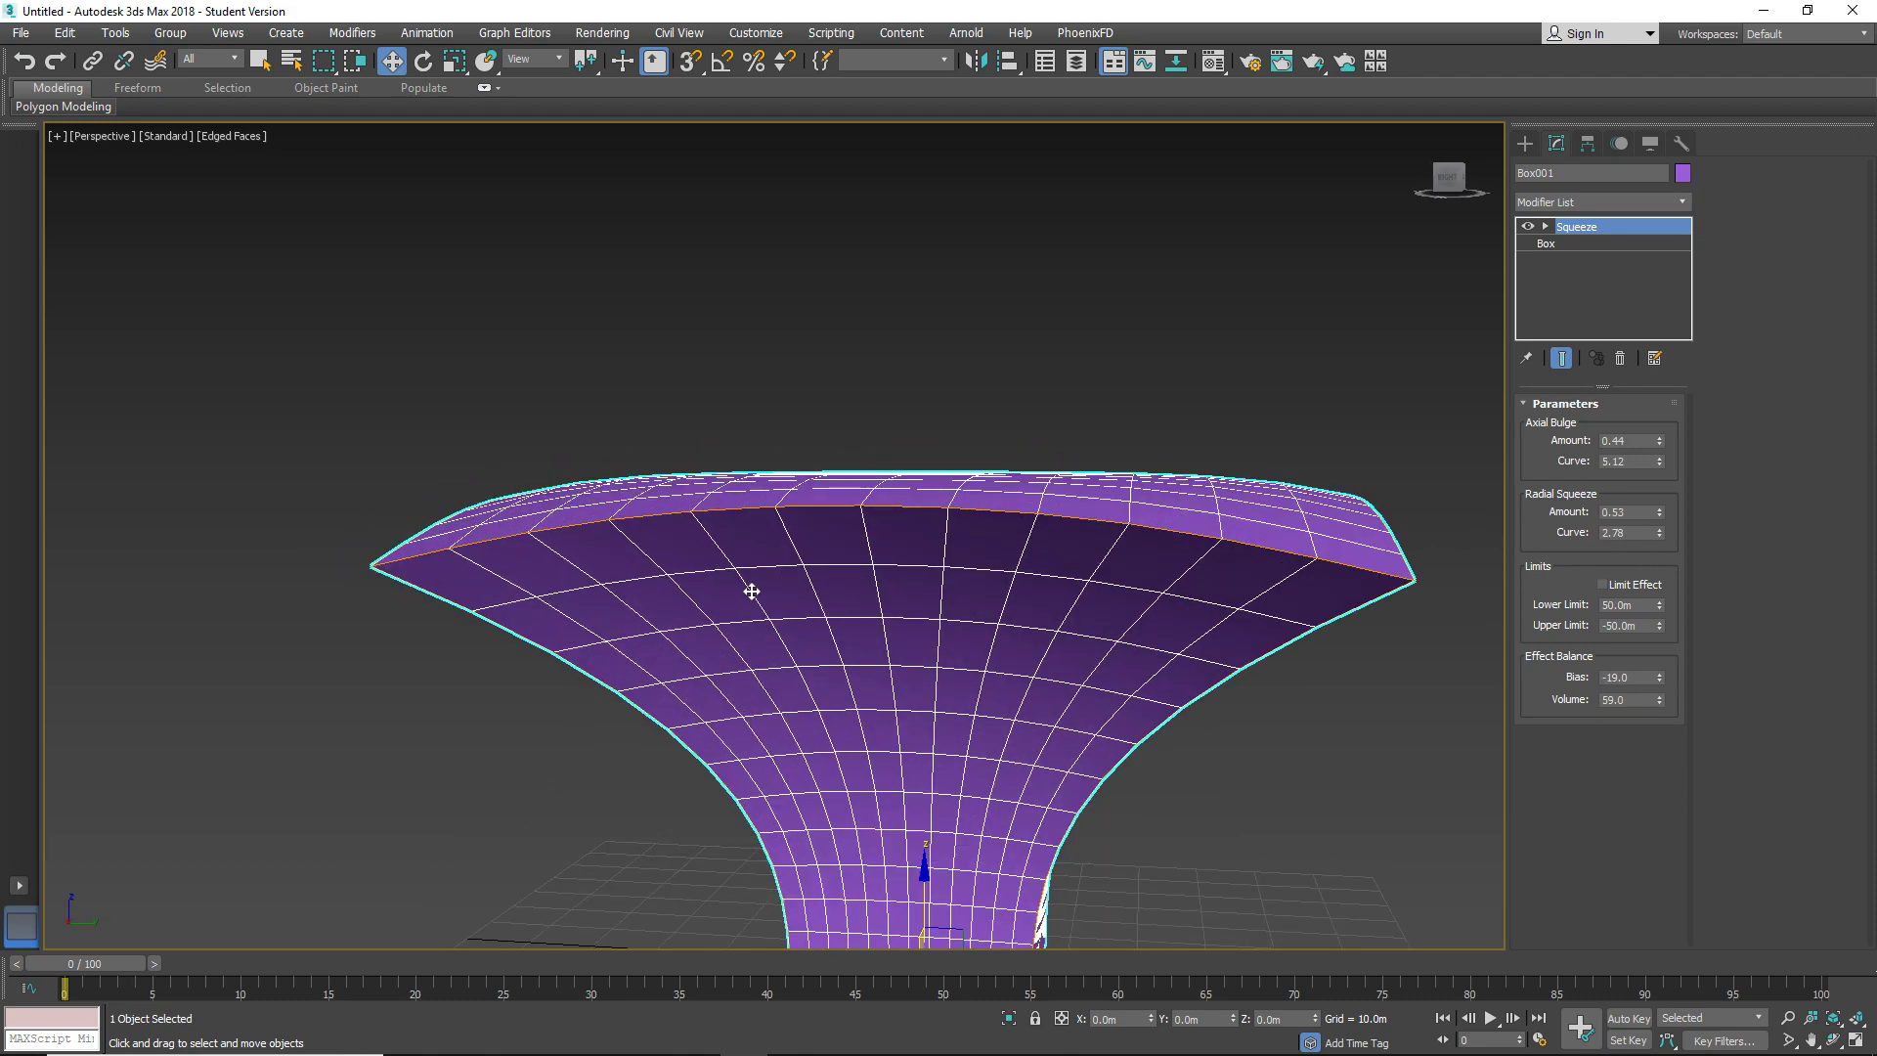
Enable Limit Effect with lower limit 44.275m and upper limit 36.5m.
click(1635, 585)
scroll(809, 545, down, 2)
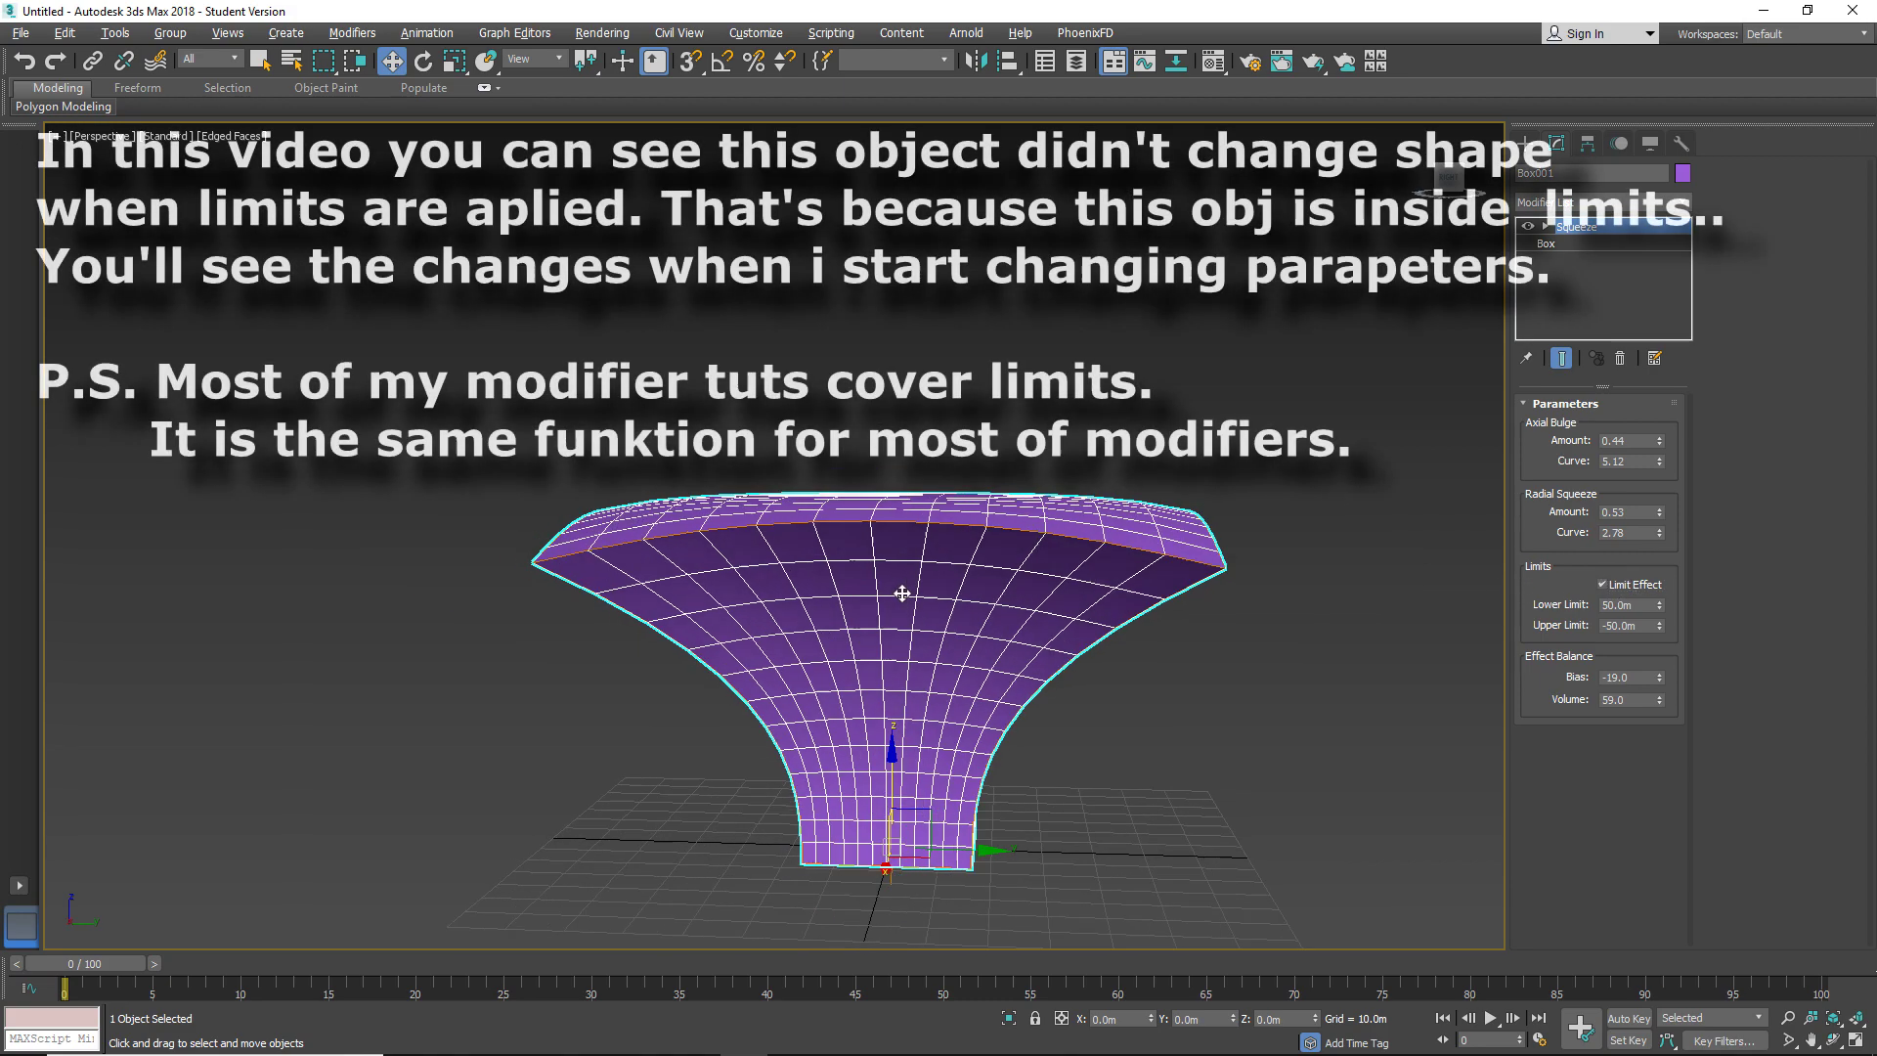
mouse_move(900, 591)
alt+middle_down()
mouse_move(867, 578)
mouse_move(883, 594)
alt+middle_up()
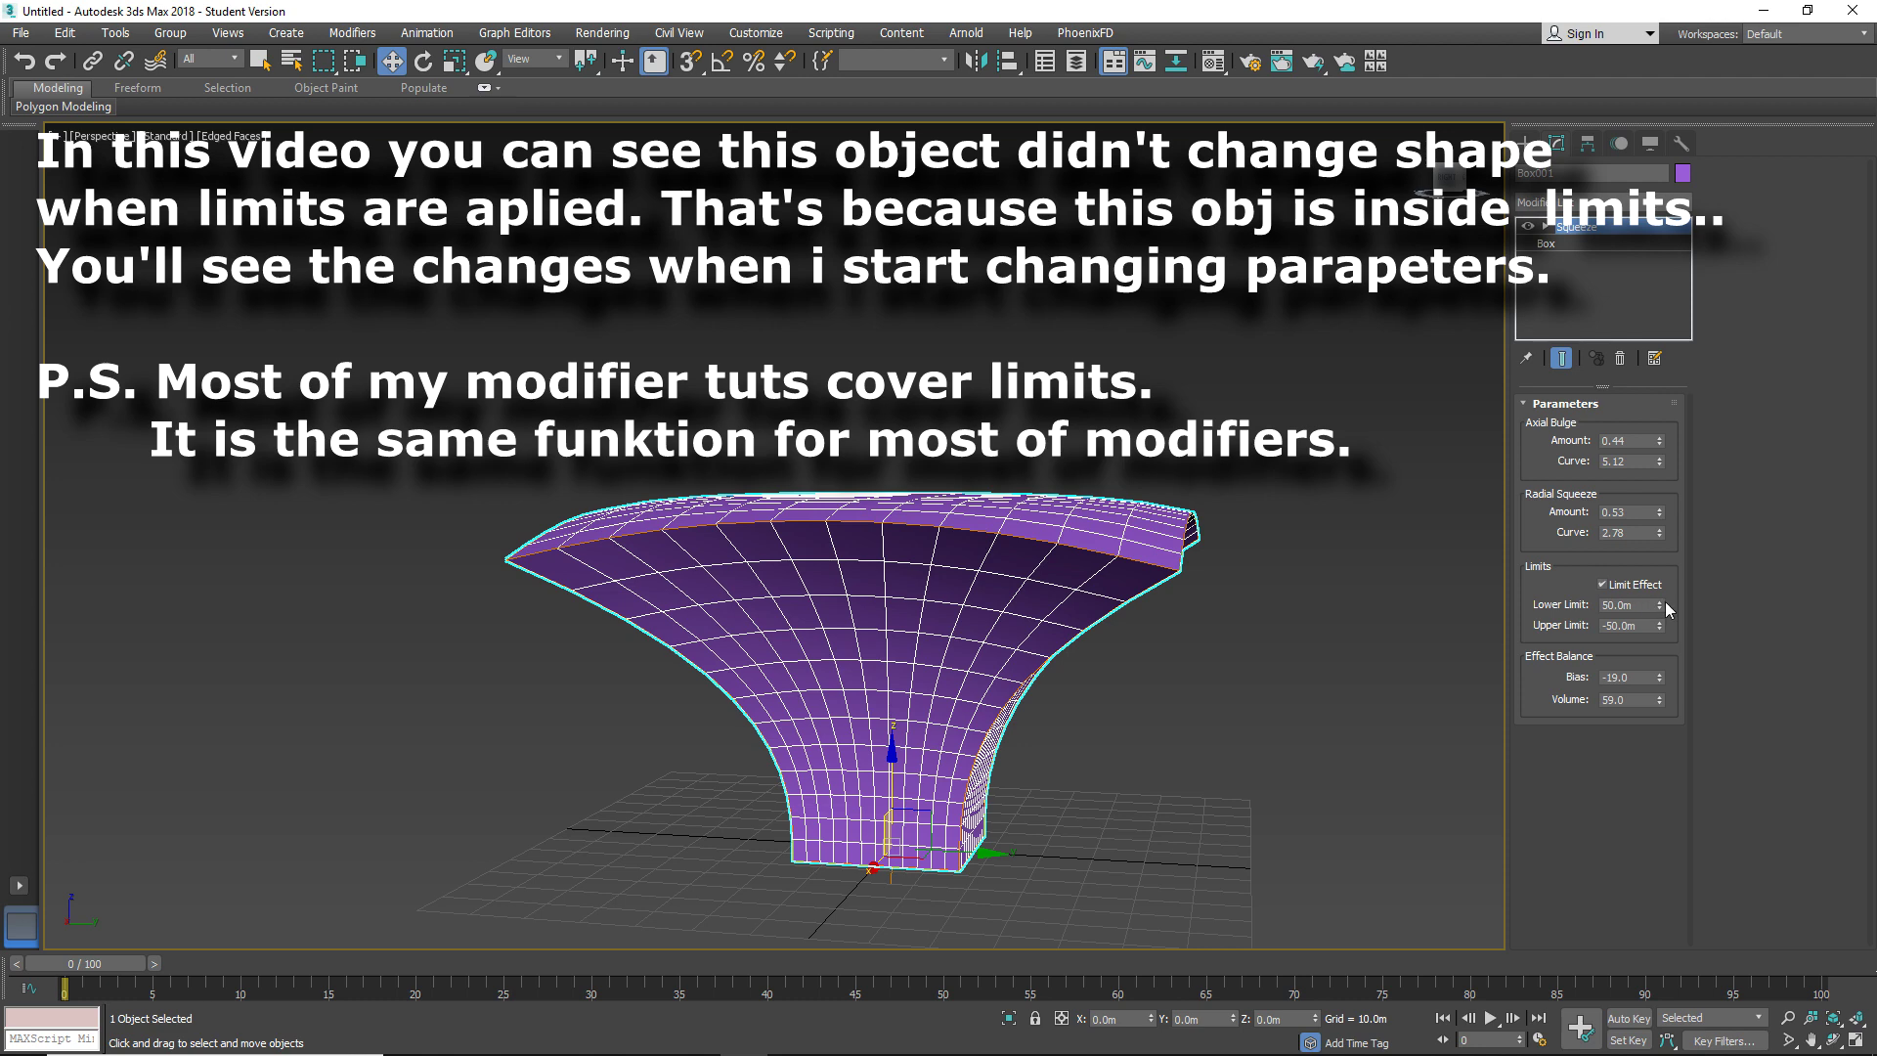
mouse_move(1659, 605)
mouse_down()
mouse_move(1652, 682)
mouse_move(1695, 455)
mouse_up()
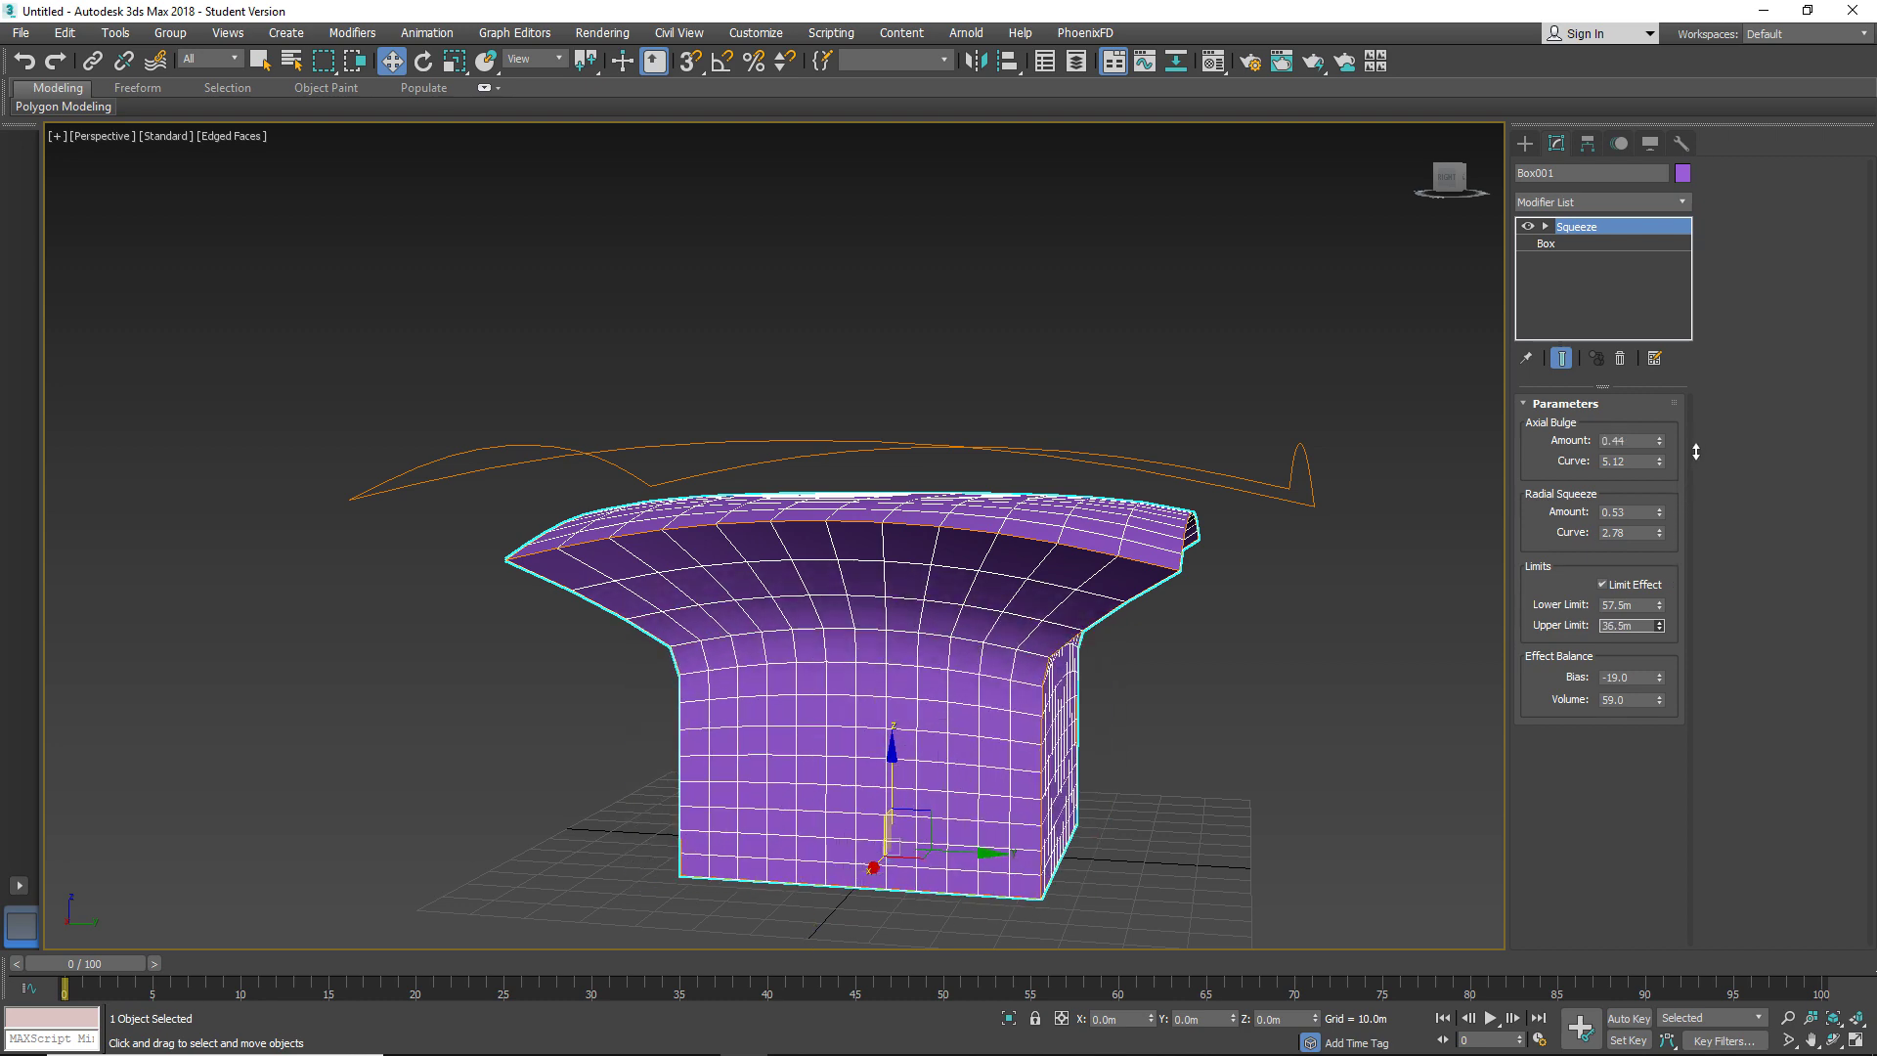
drag(1659, 608, 1659, 665)
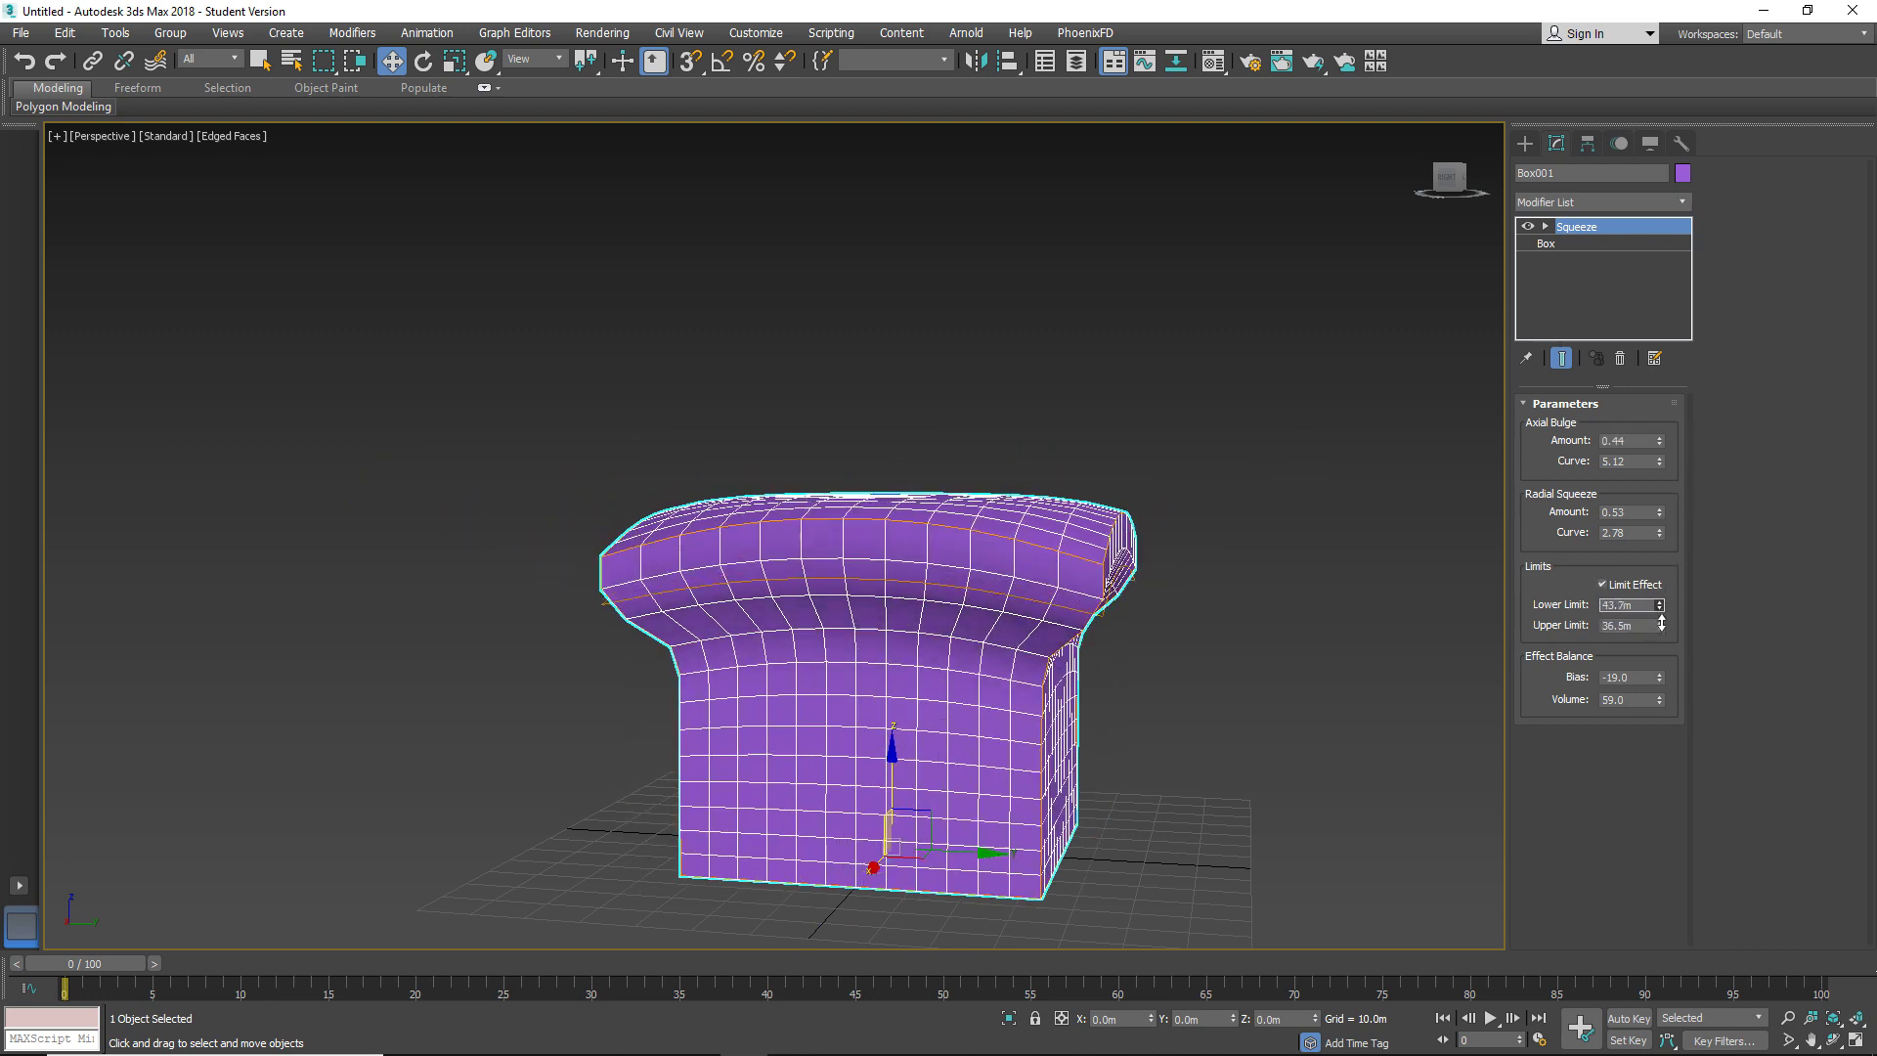
mouse_move(880, 528)
alt+middle_down()
mouse_move(992, 525)
mouse_move(1037, 588)
alt+middle_up()
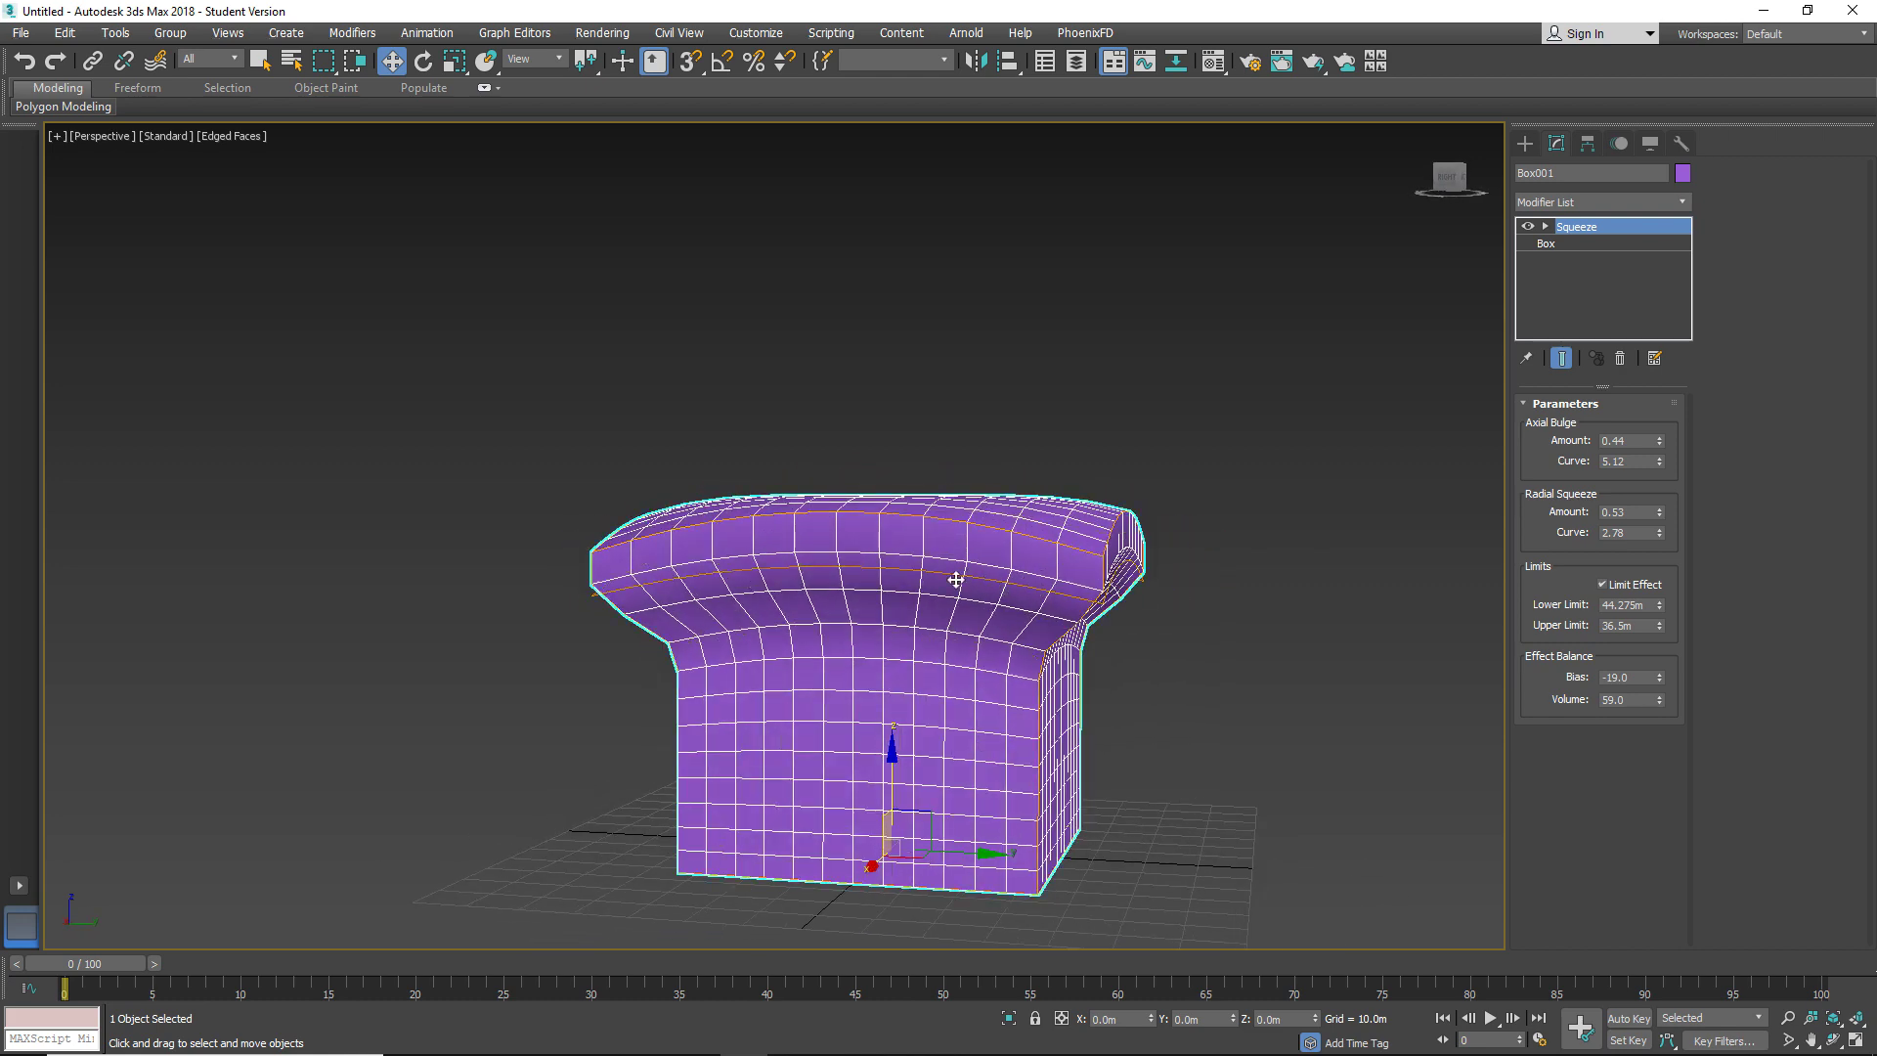
mouse_move(941, 635)
alt+middle_down()
mouse_move(775, 591)
mouse_move(1173, 596)
alt+middle_up()
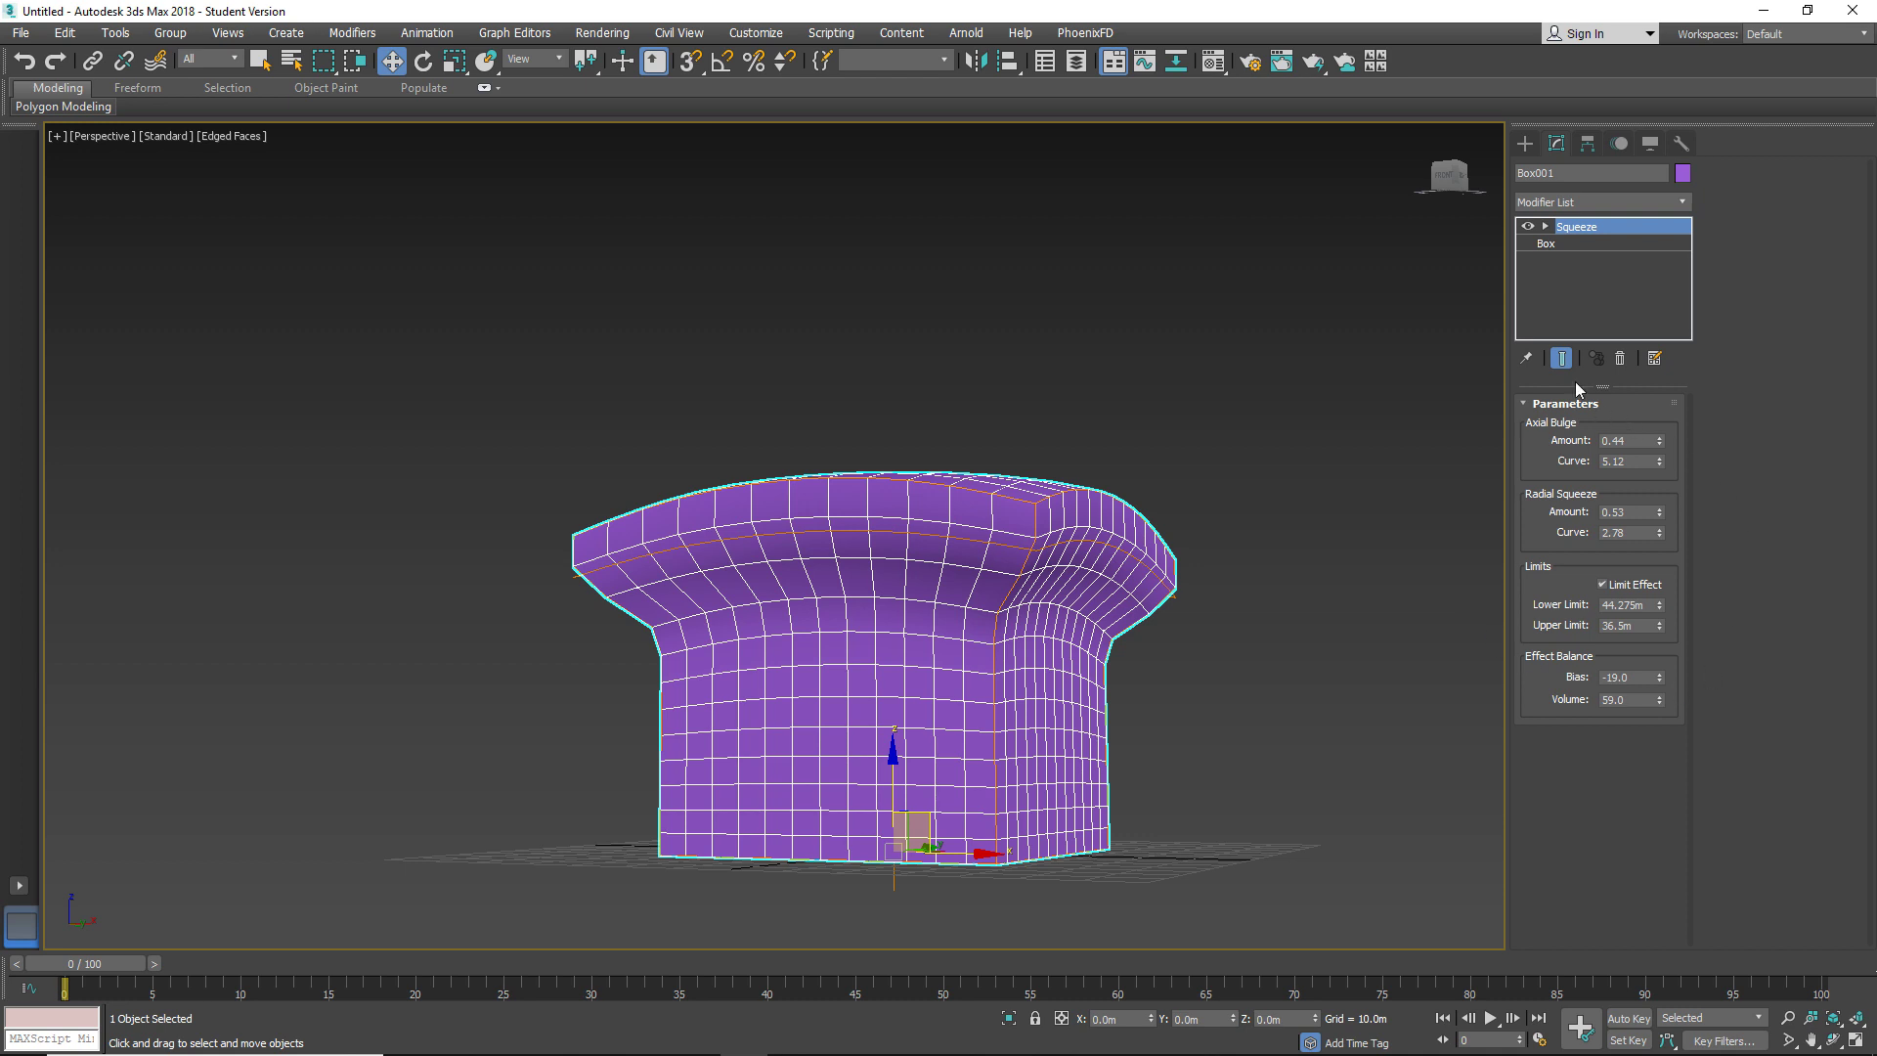
alt+middle_drag(1575, 381, 1764, 377)
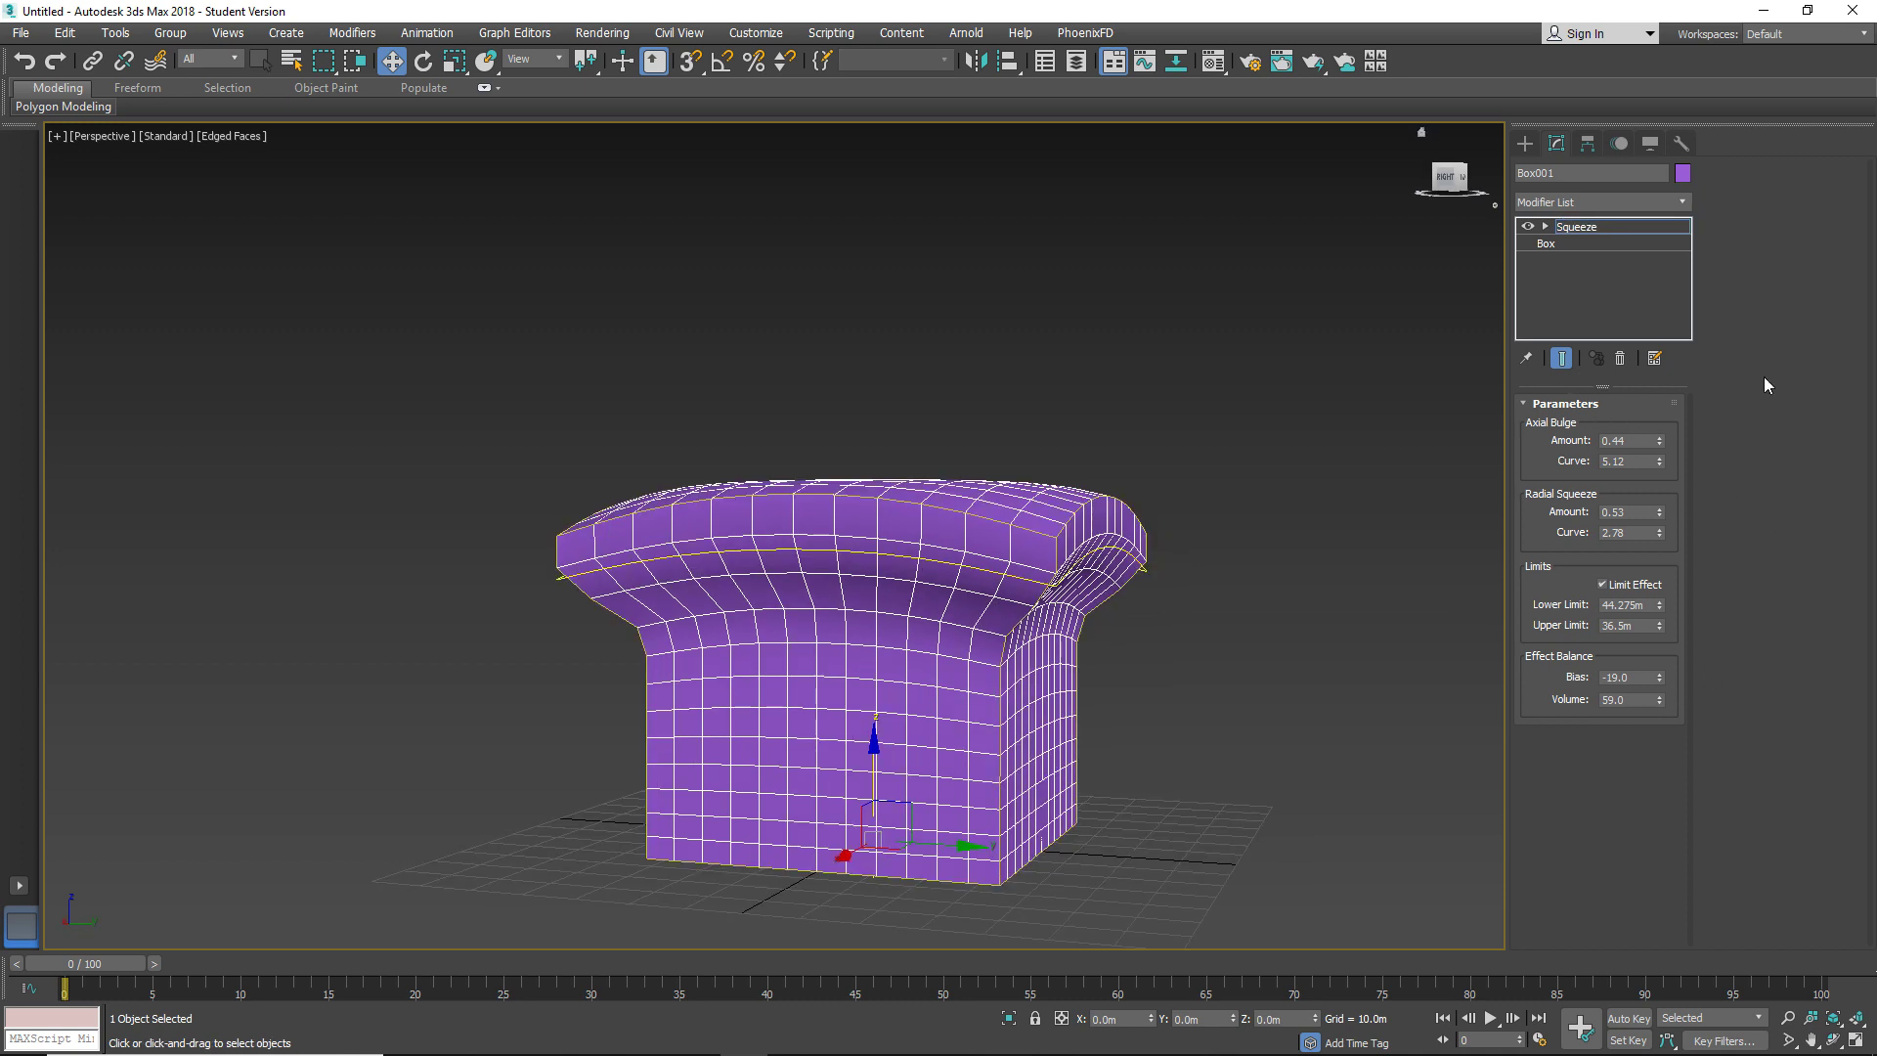
Move the Squeeze gizmo down along Z to about -6.698m.
click(1545, 228)
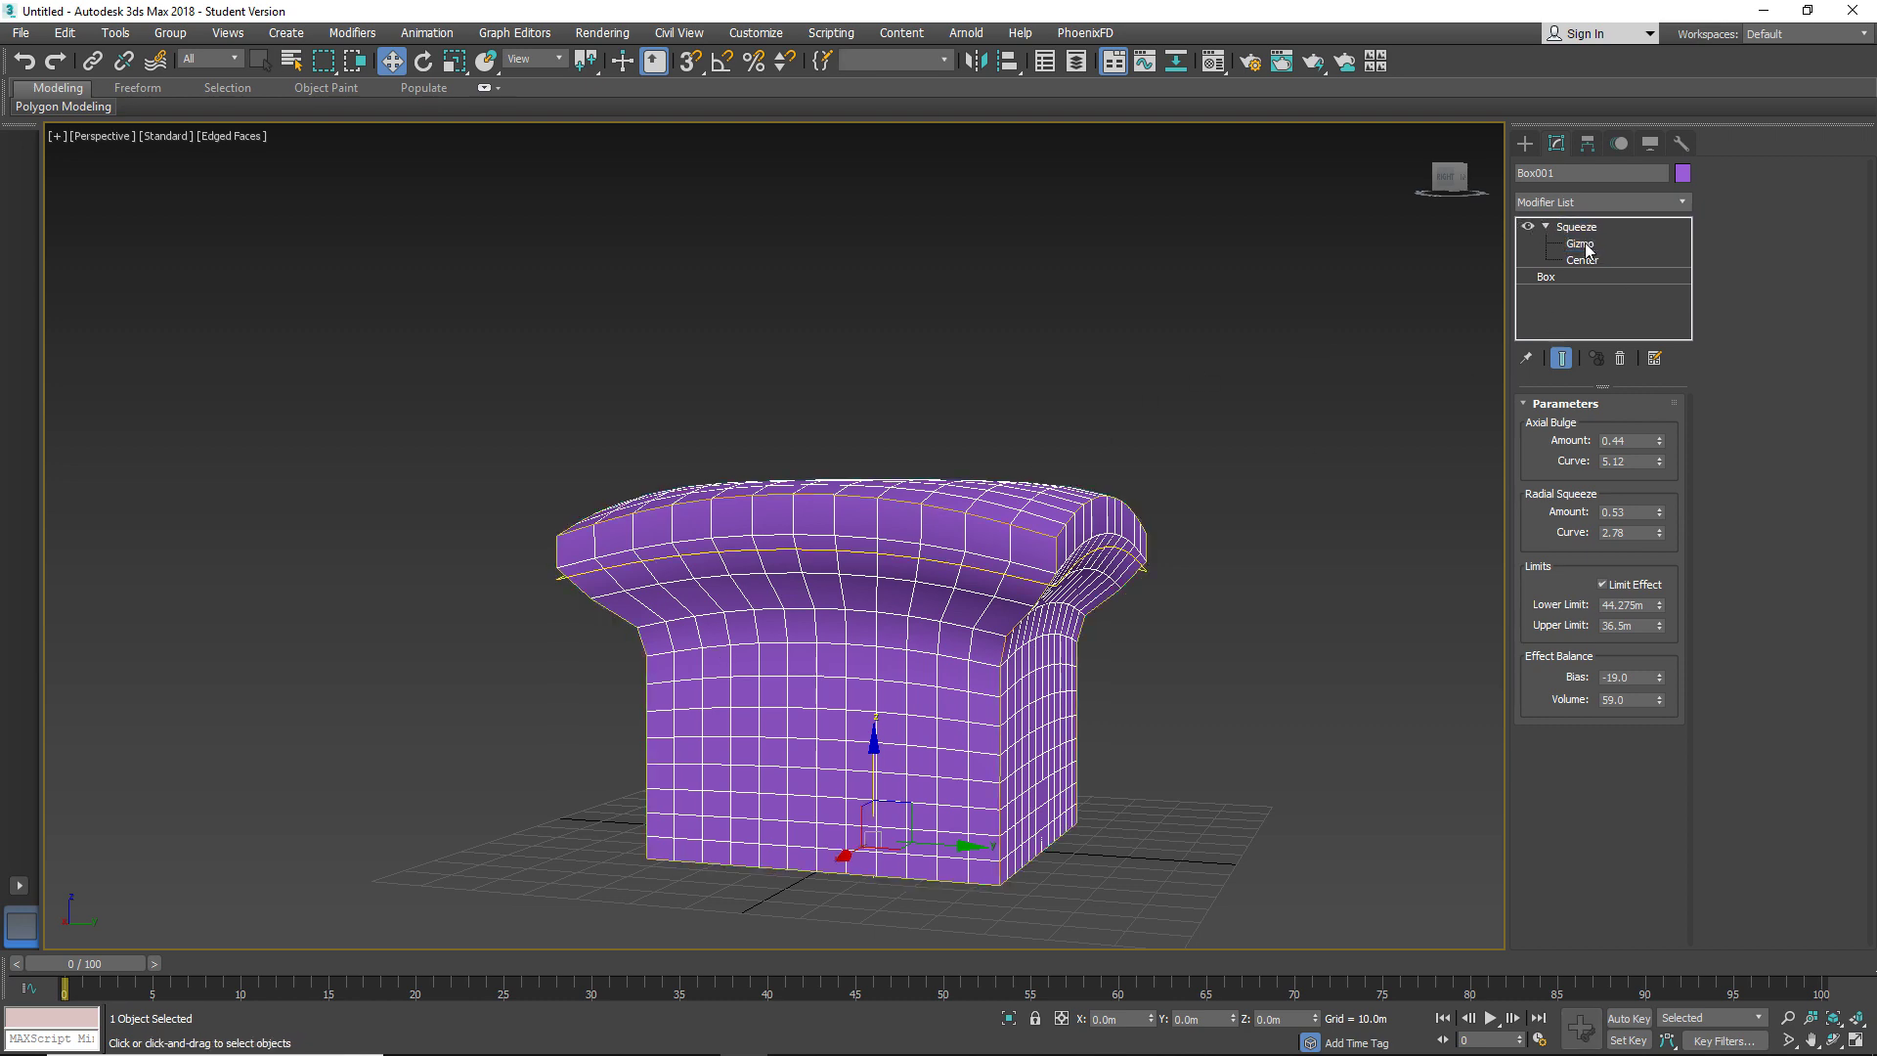
mouse_move(960, 520)
middle_down()
mouse_move(981, 510)
mouse_move(939, 502)
mouse_move(939, 545)
mouse_move(867, 448)
mouse_move(851, 765)
middle_up()
drag(850, 765, 847, 721)
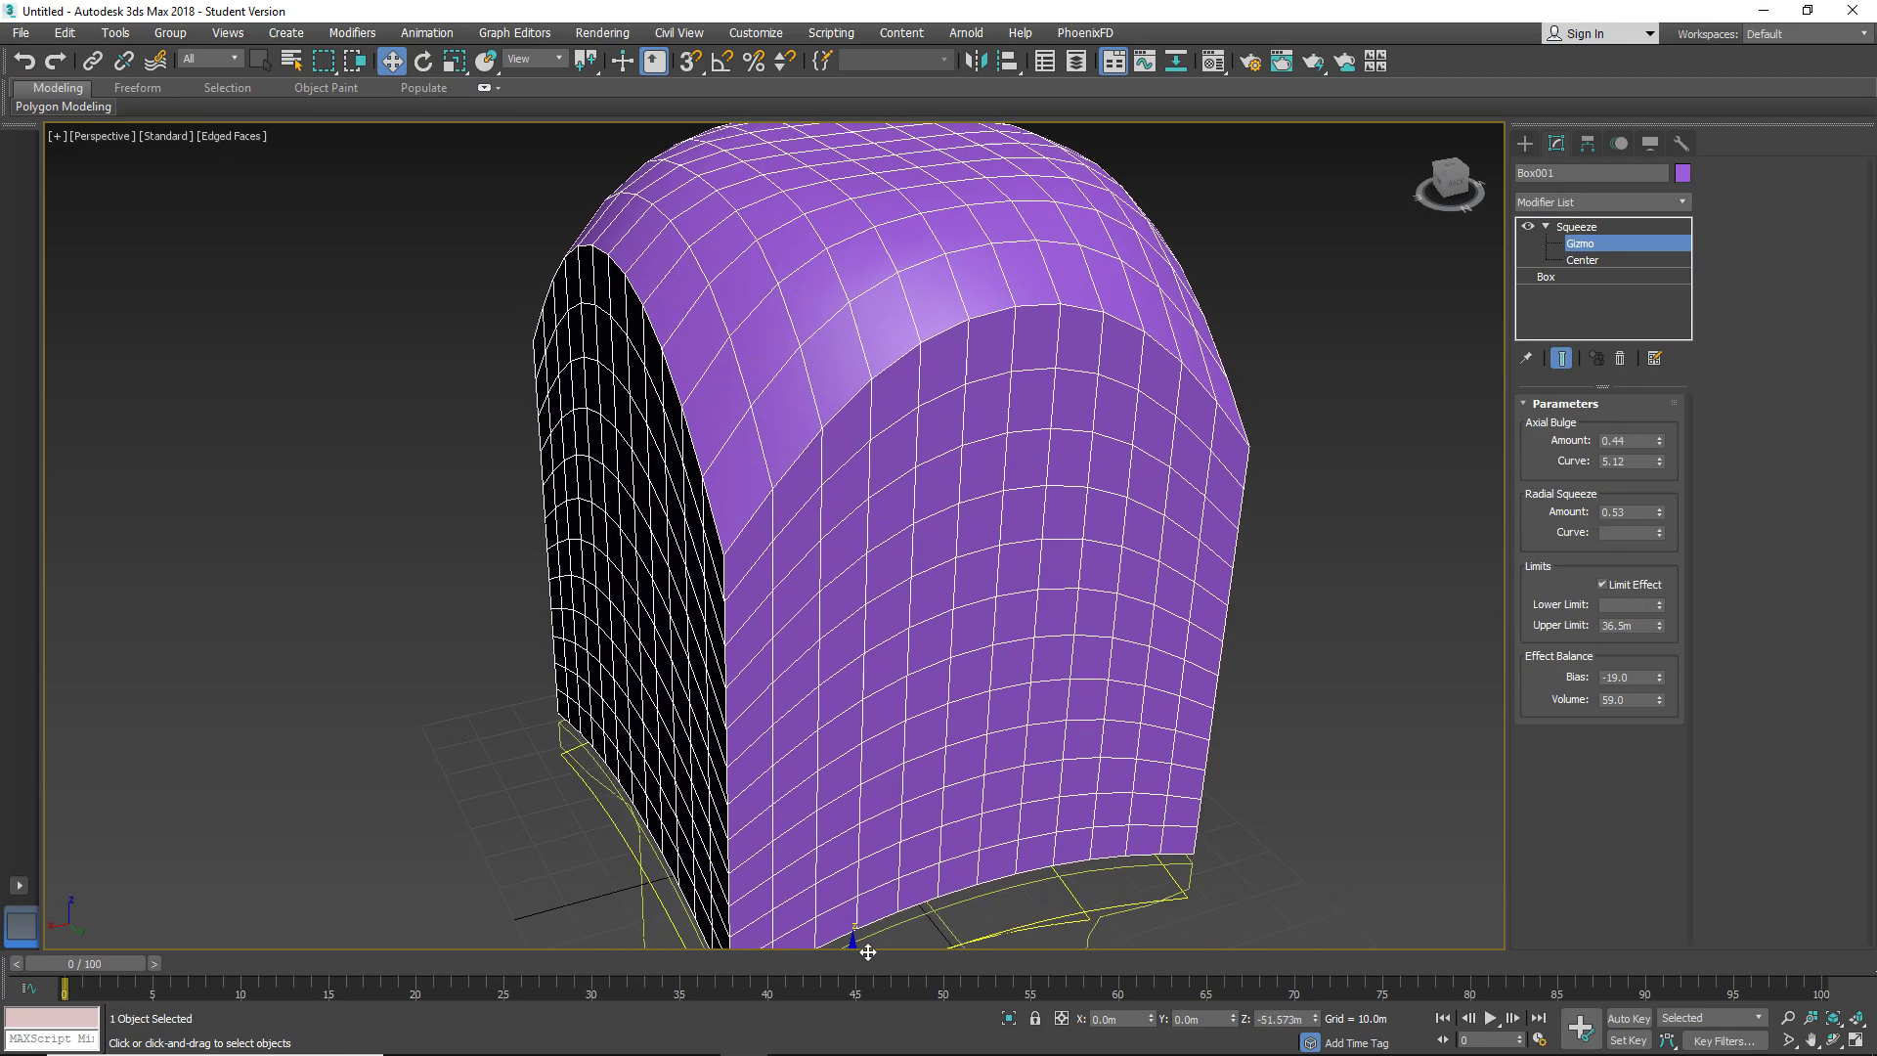
drag(847, 720, 873, 783)
Turn off Edged Faces so the model shows smoothly shaded.
mouse_move(873, 783)
alt+middle_down()
mouse_move(837, 691)
mouse_move(930, 649)
mouse_move(1218, 723)
alt+middle_up()
key(F4)
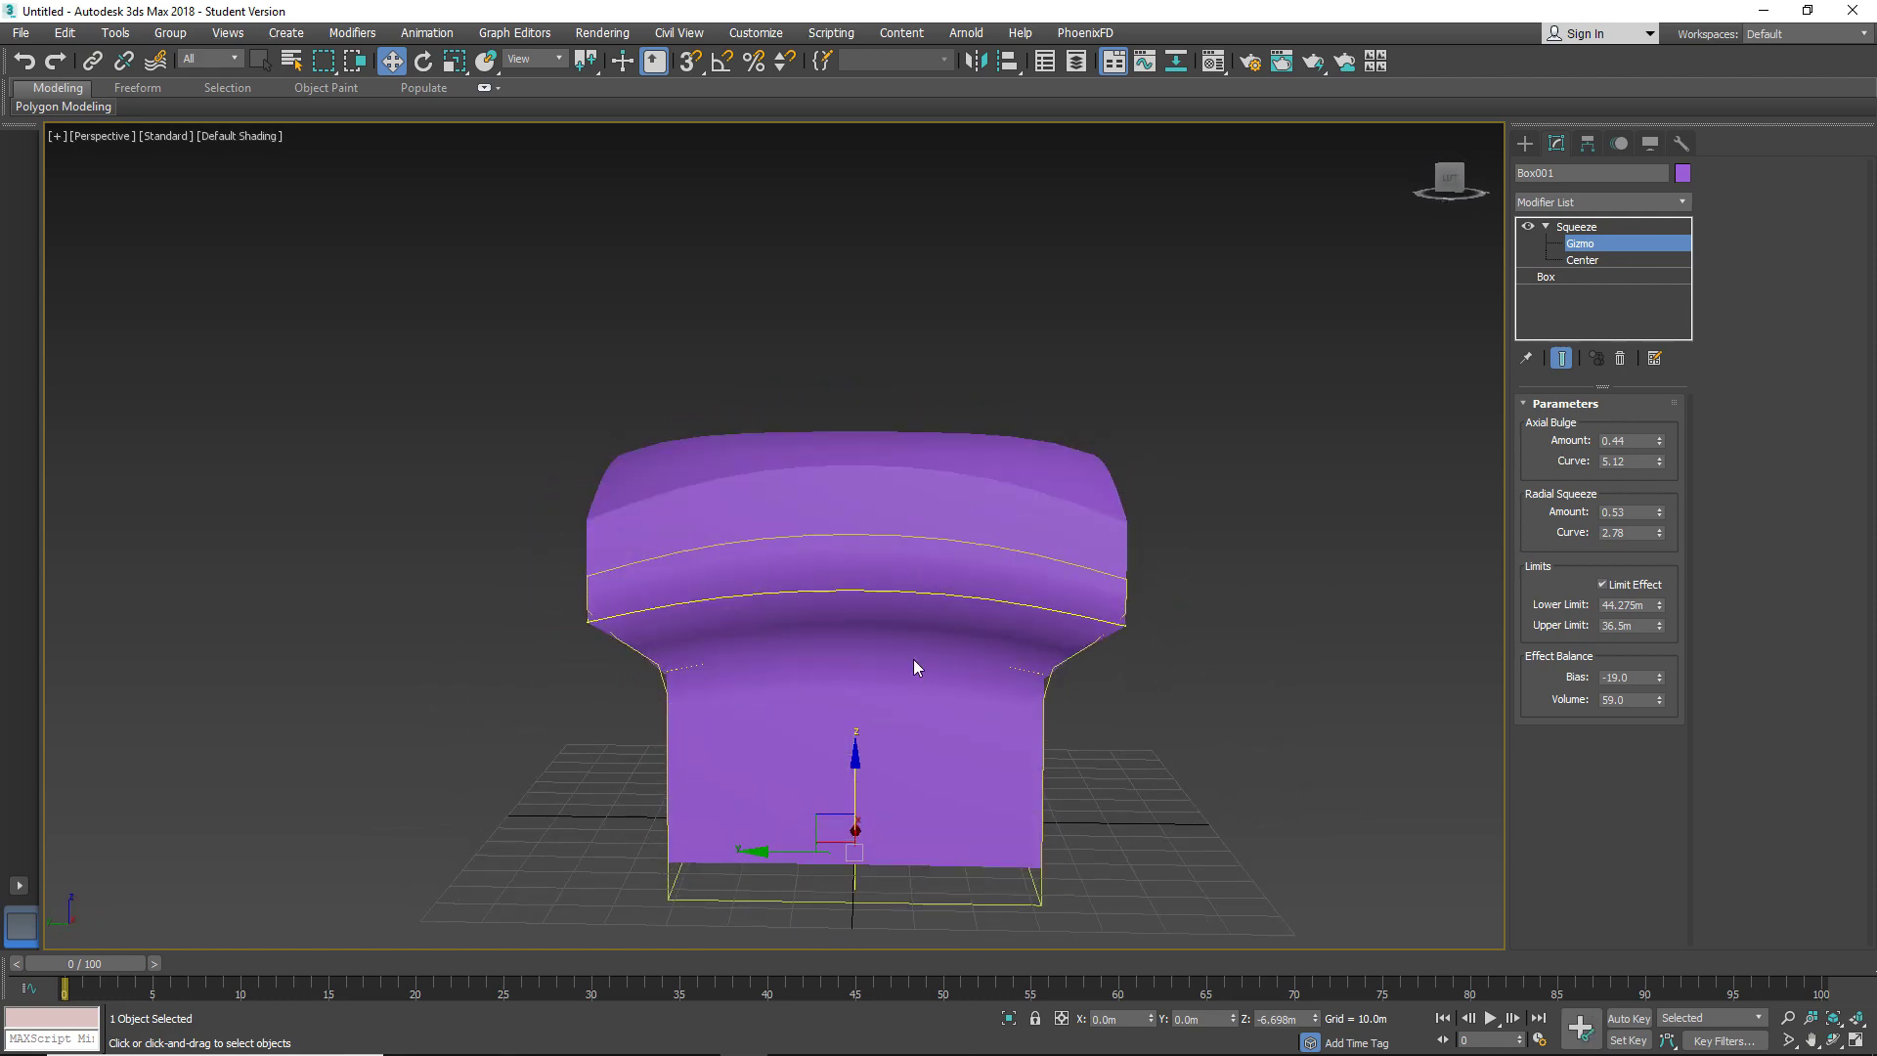
mouse_move(913, 659)
alt+middle_down()
mouse_move(1022, 638)
mouse_move(1034, 663)
alt+middle_up()
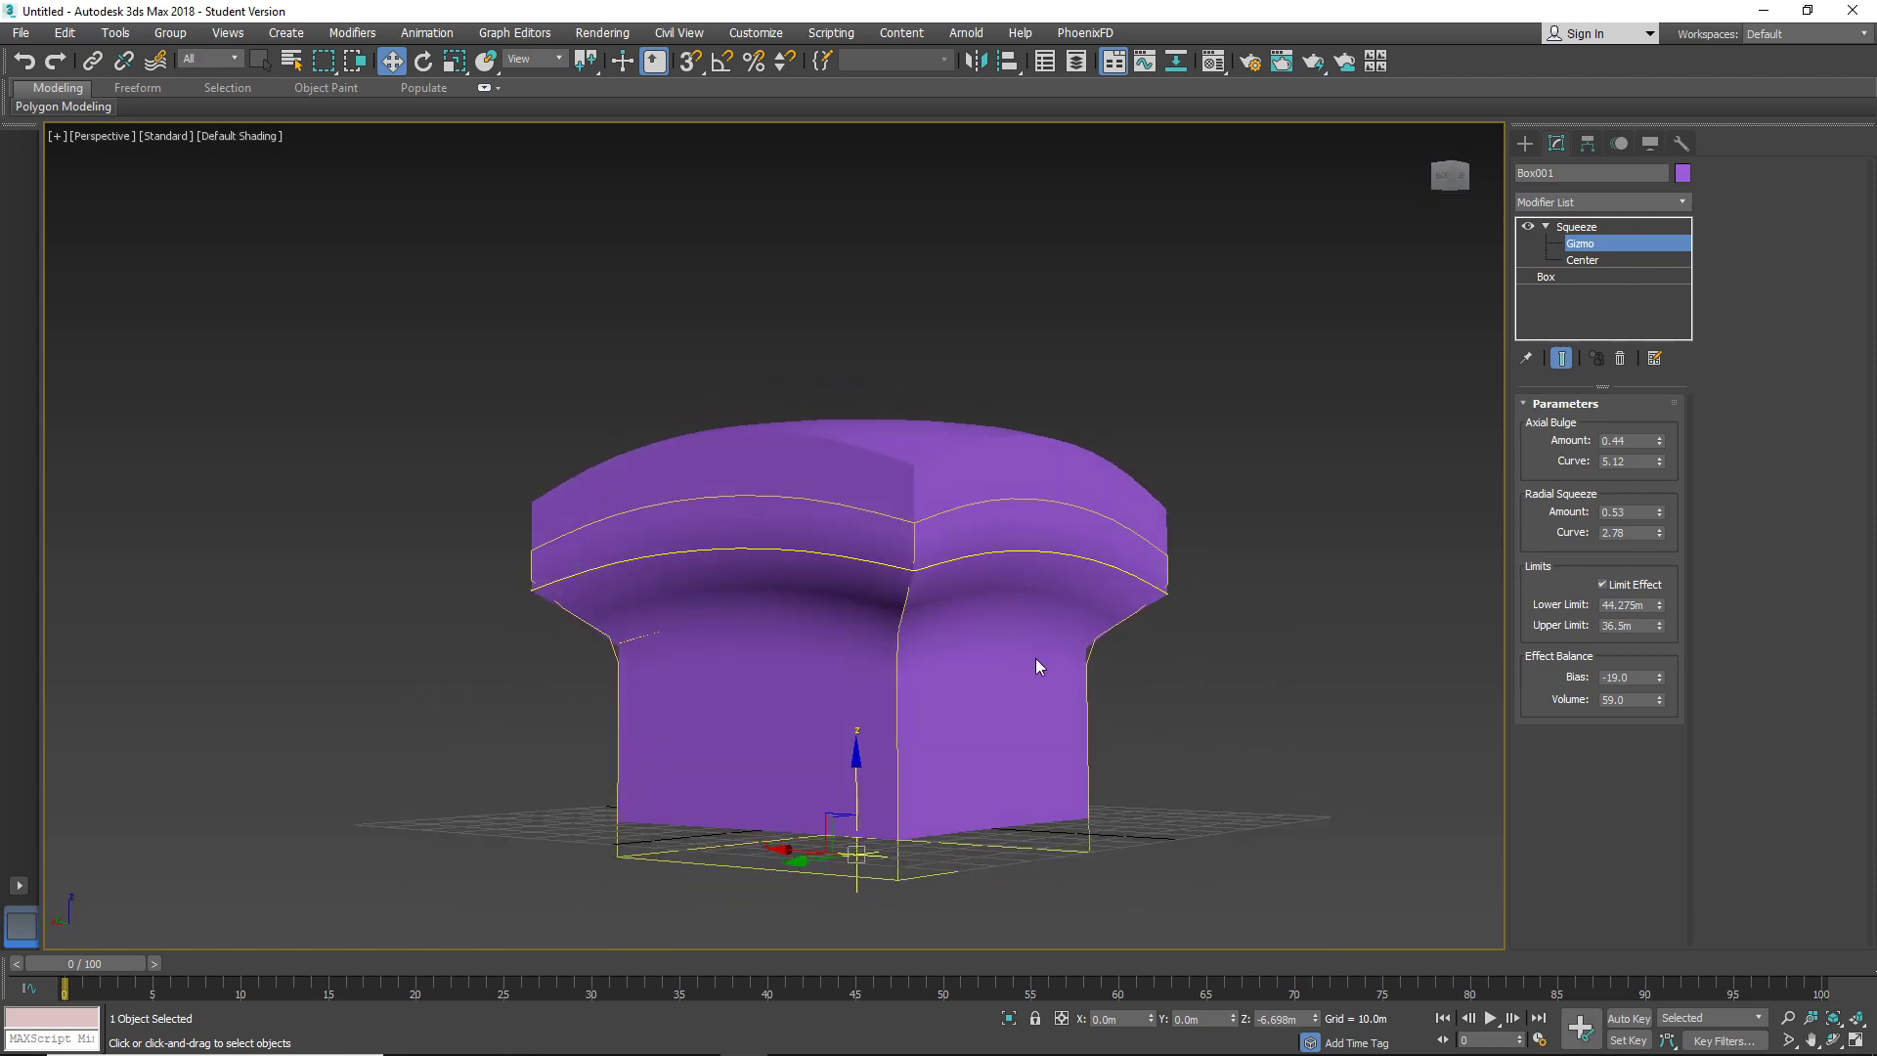